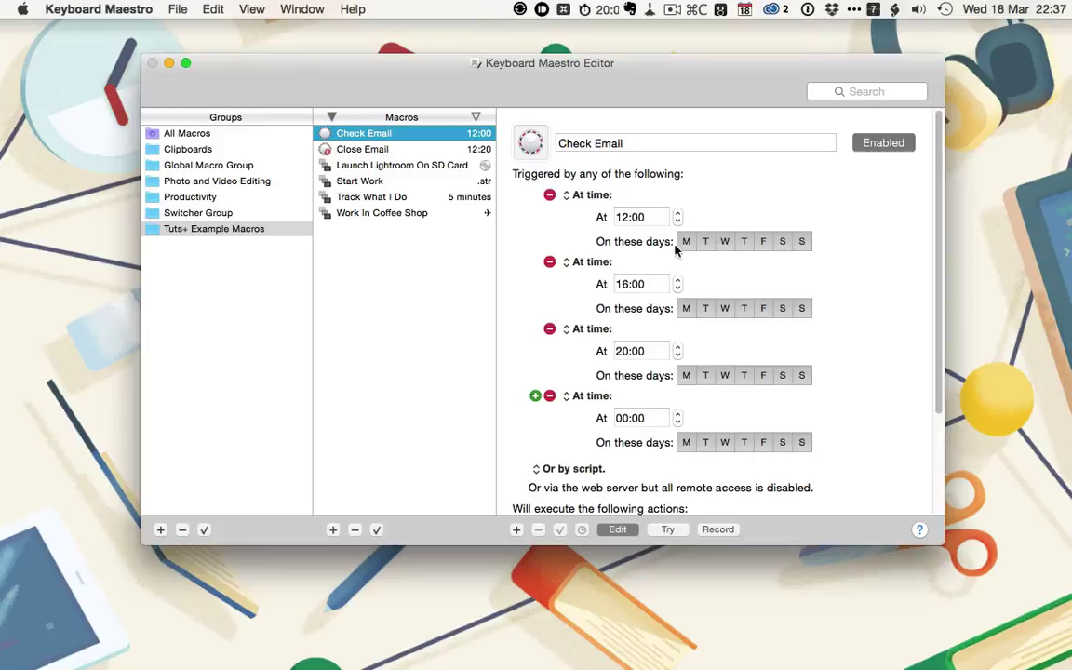
Add a second 08:30 time trigger to Check Email, then remove it again.
scroll(611, 294, "down", 1)
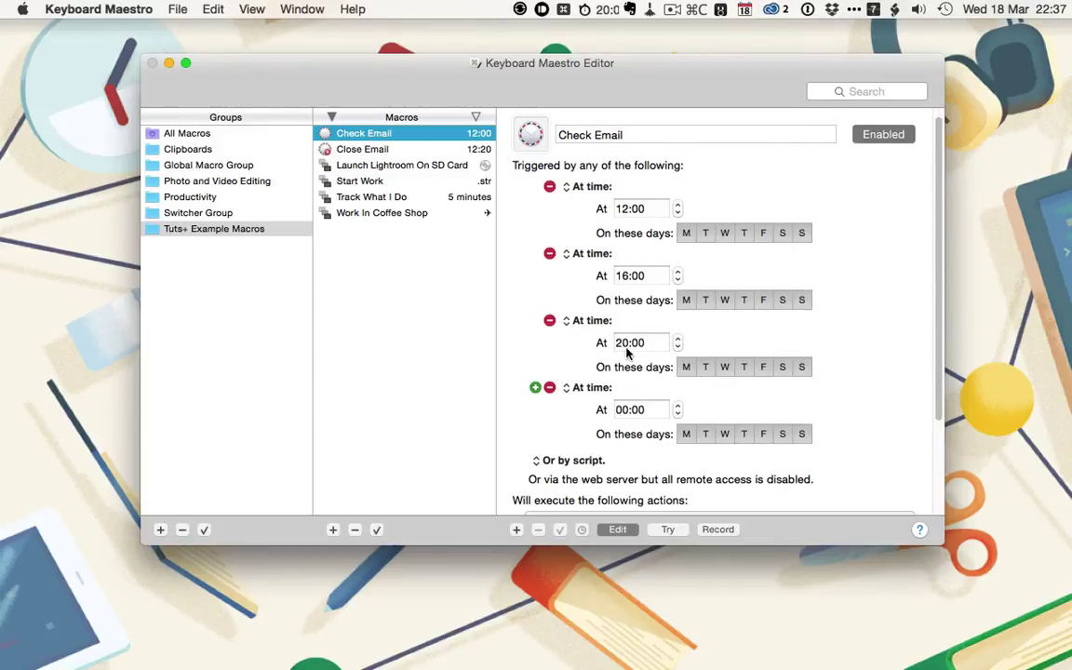
scroll(634, 352, "down", 5)
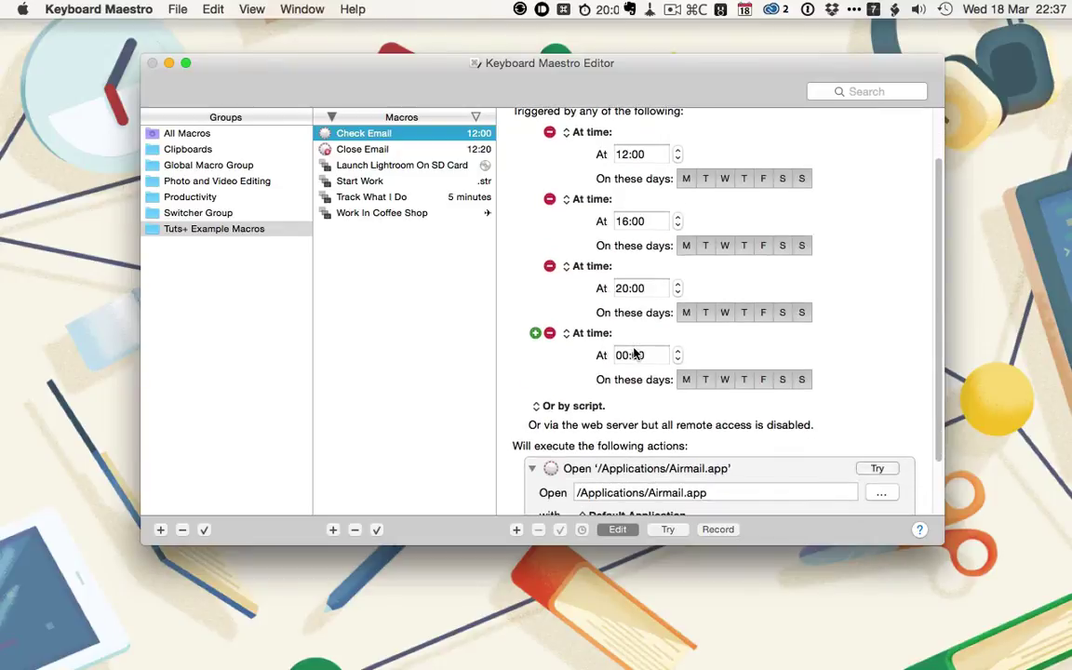
scroll(596, 340, "down", 4)
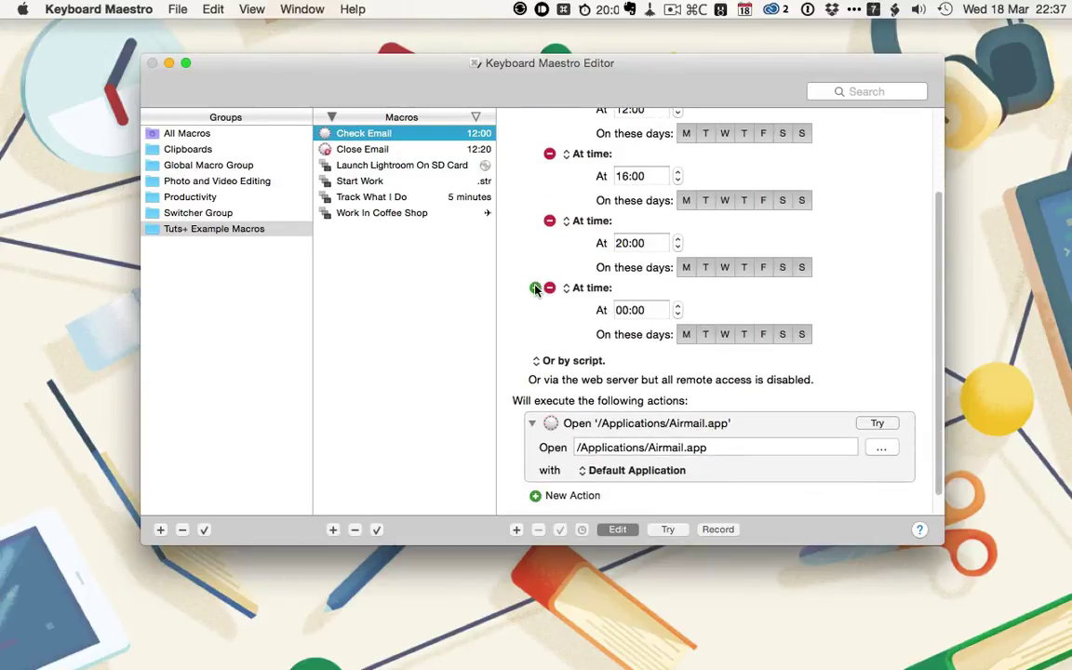
left_click(535, 288)
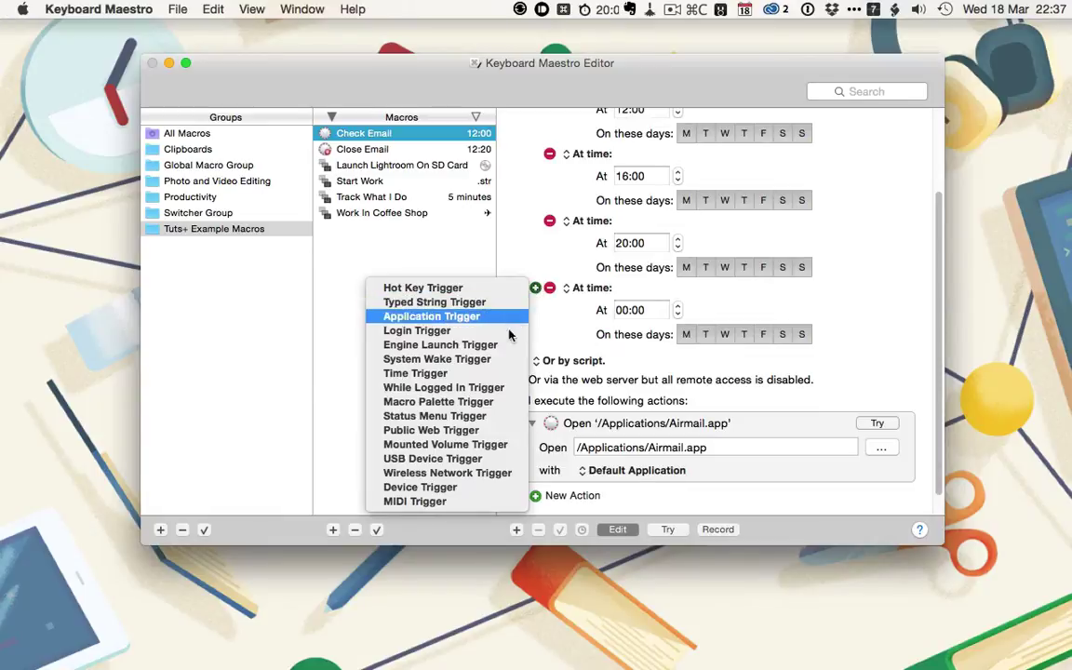
left_click(491, 374)
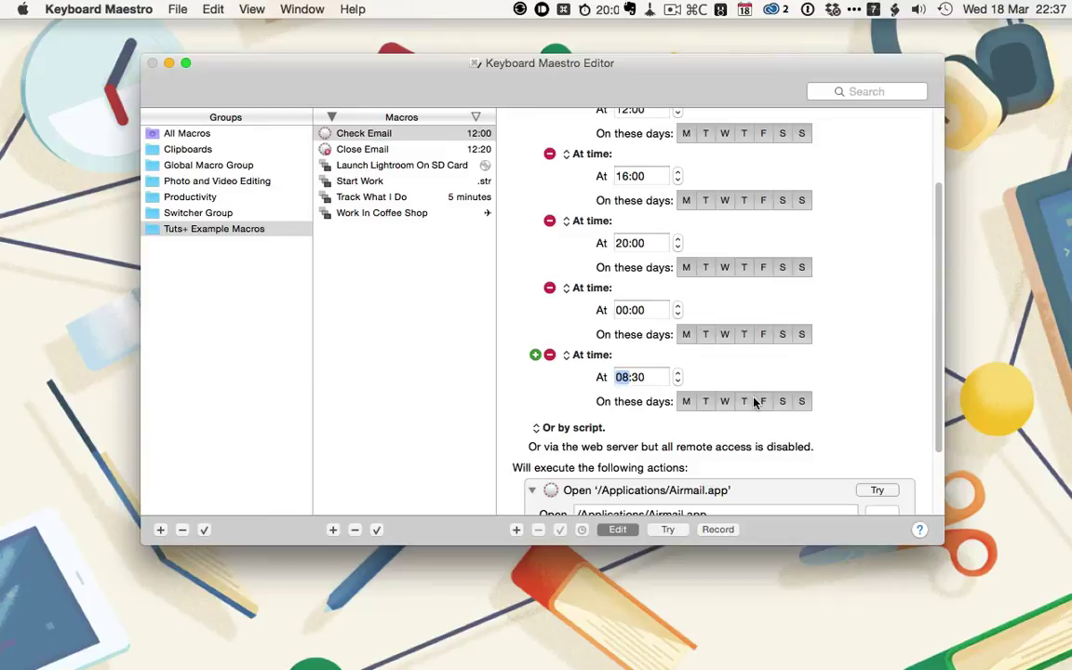
left_click(550, 355)
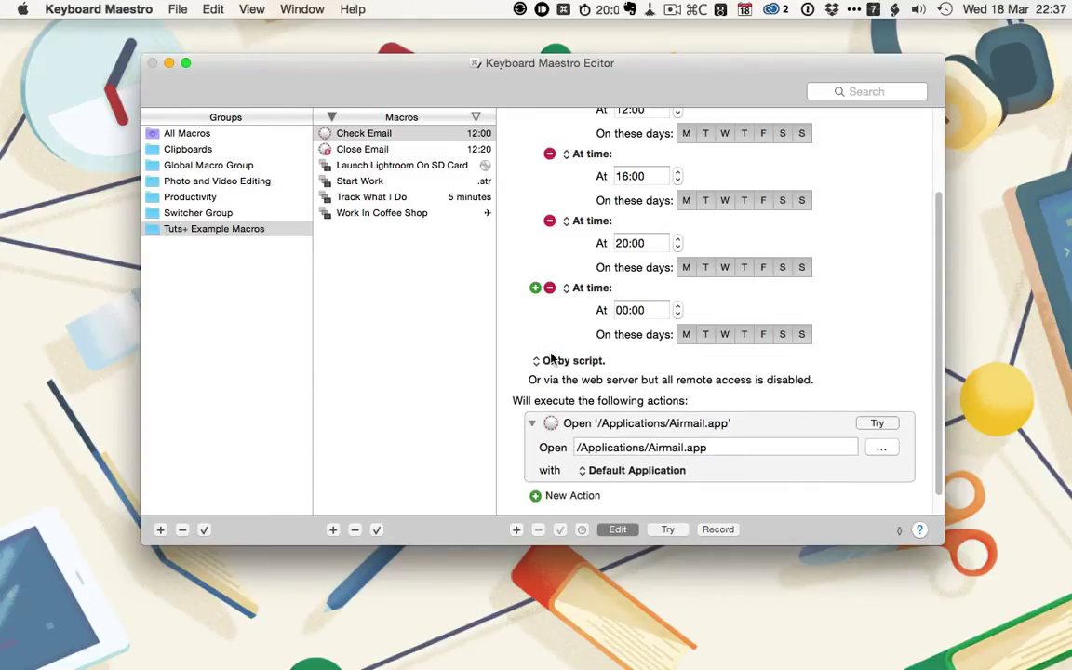
scroll(550, 358, "up", 3)
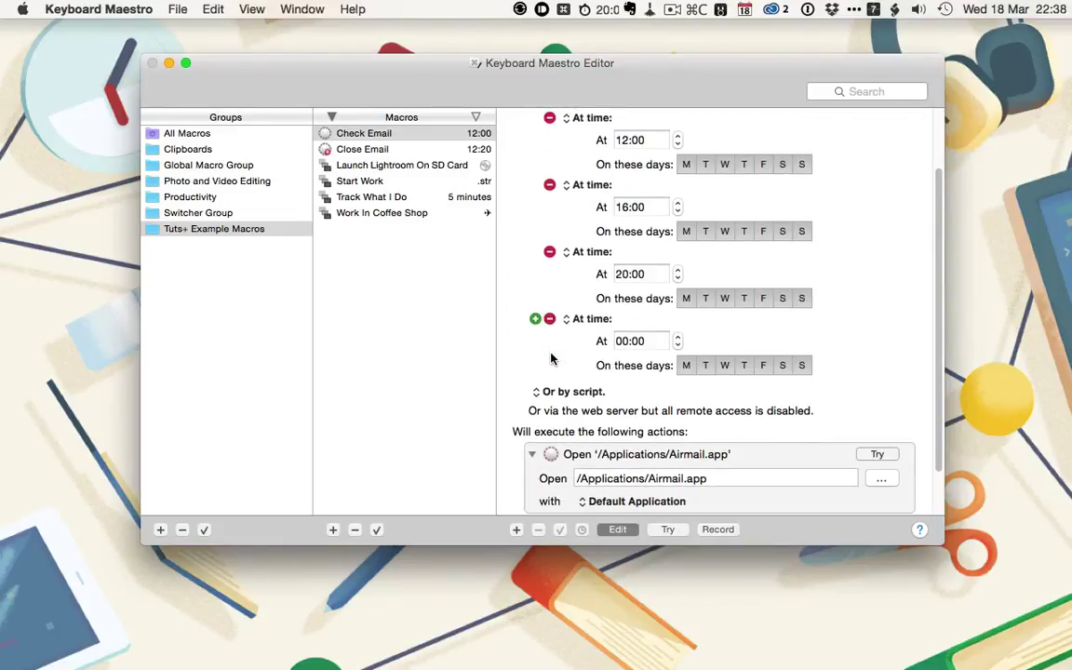
scroll(550, 358, "down", 2)
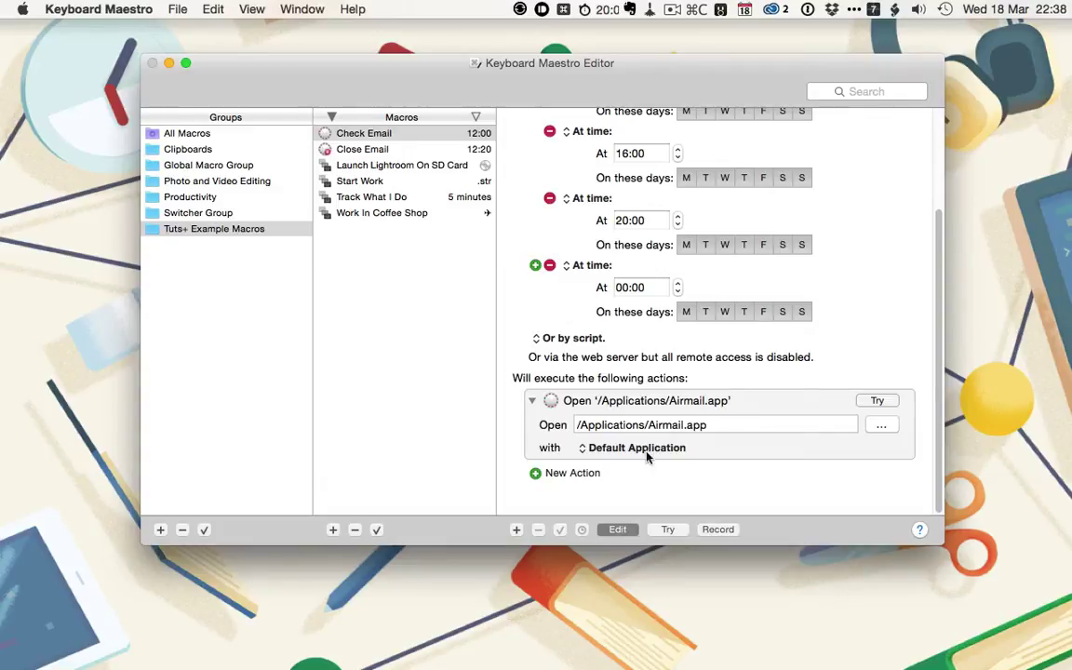
Test-run Check Email to launch Airmail, then return to the Keyboard Maestro editor.
left_click(668, 530)
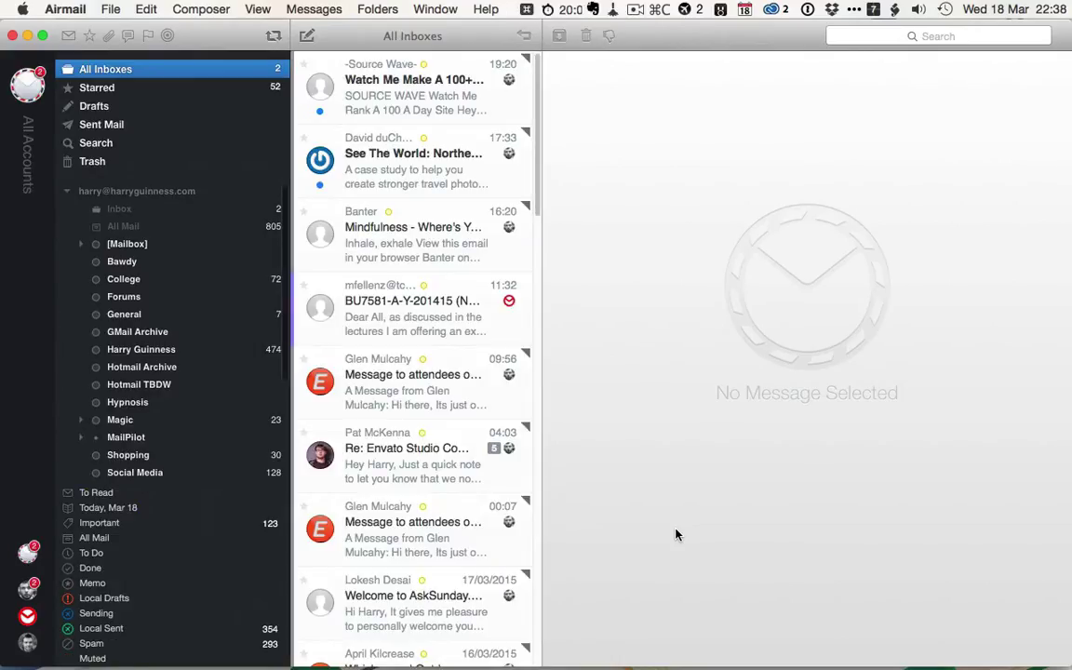
key("ctrl+Up")
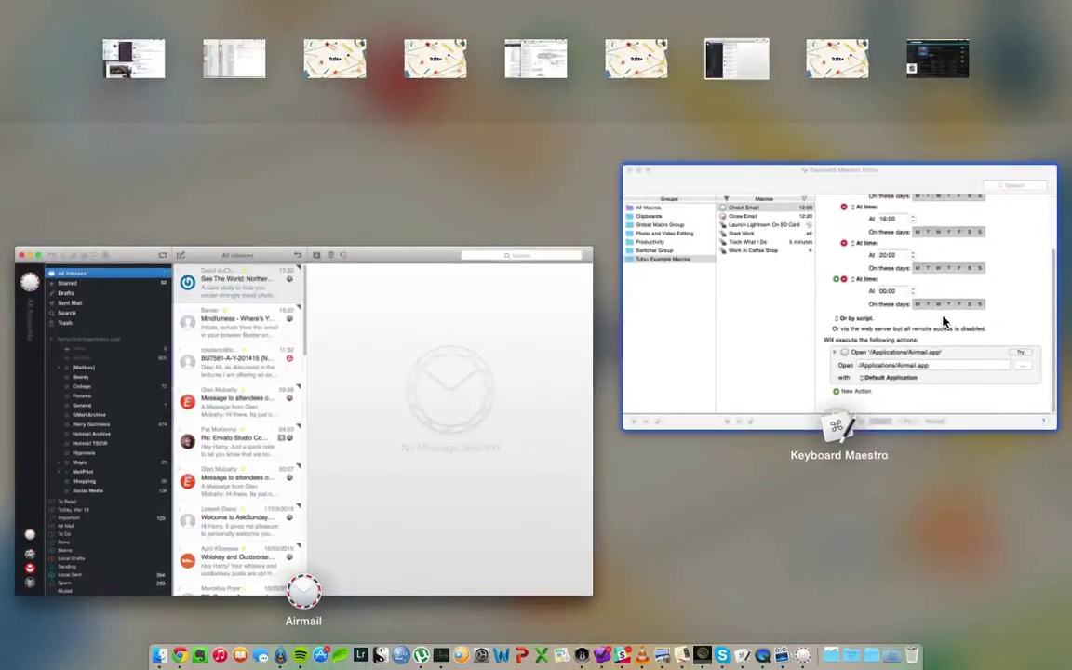
left_click(809, 318)
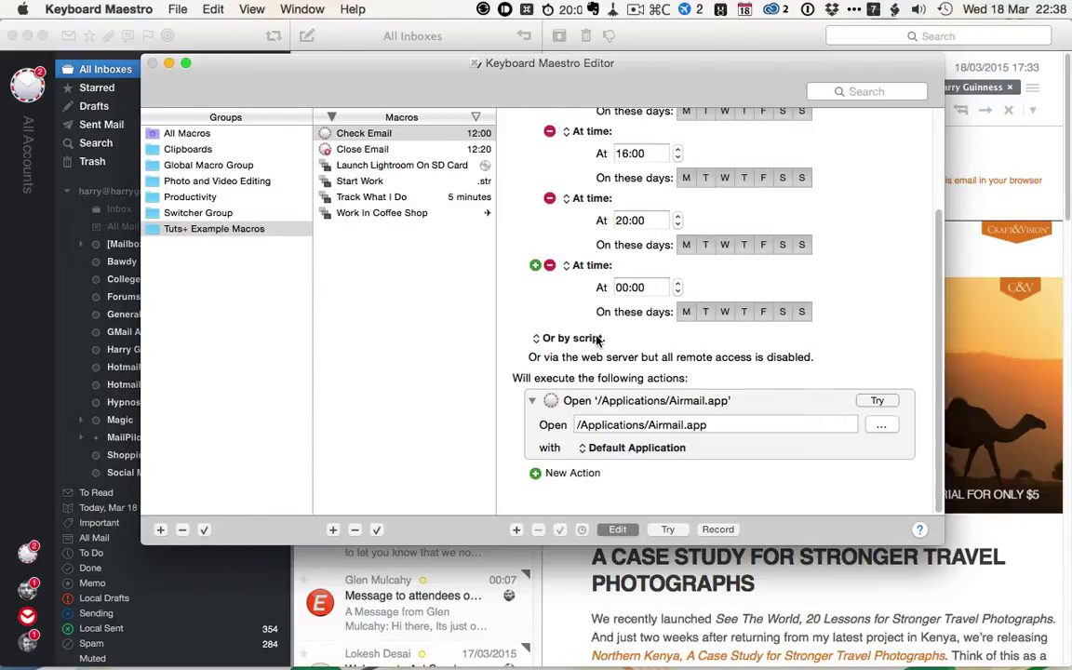
Review Close Email's 12:20/16:20/20:20/00:20 triggers and Quit Airmail action, then test-run it.
left_click(381, 149)
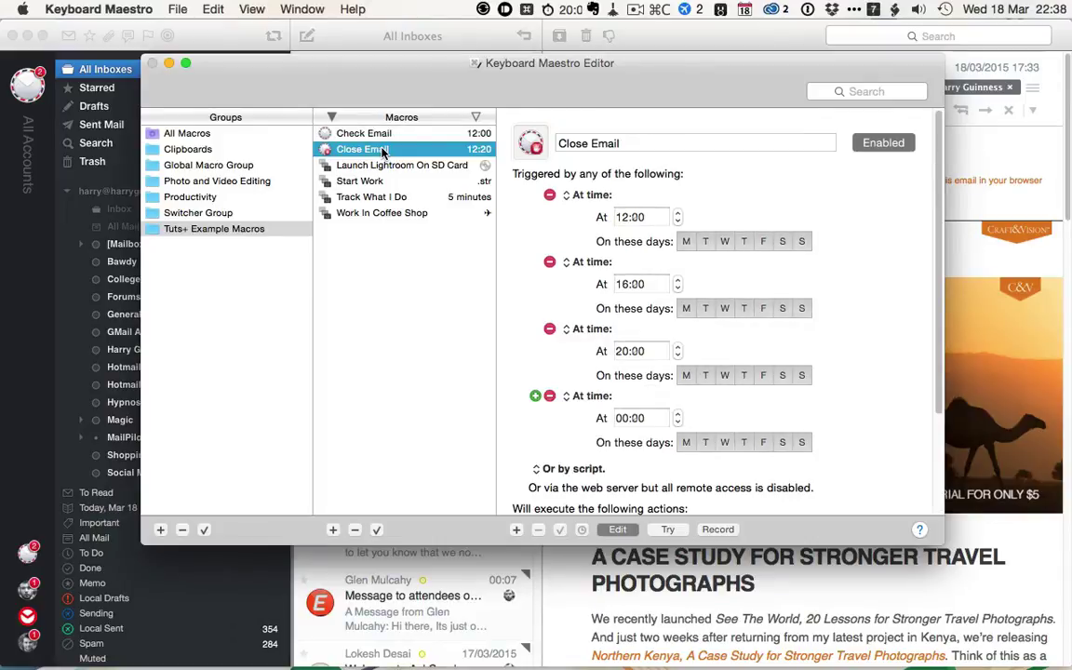
scroll(521, 210, "down", 2)
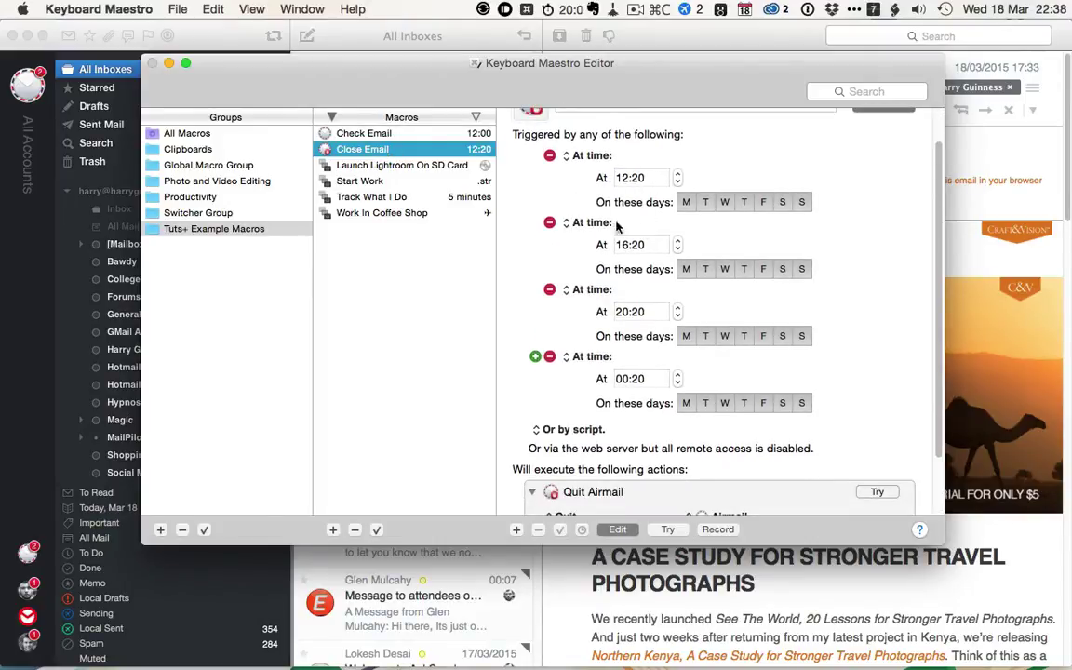
scroll(588, 167, "down", 1)
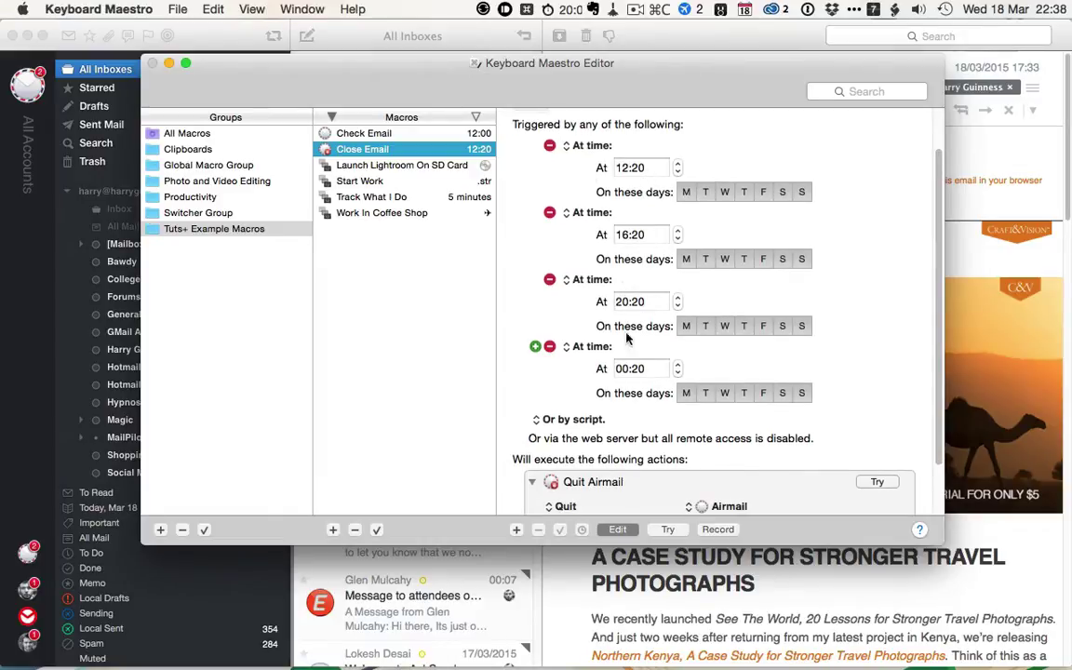
scroll(624, 372, "down", 5)
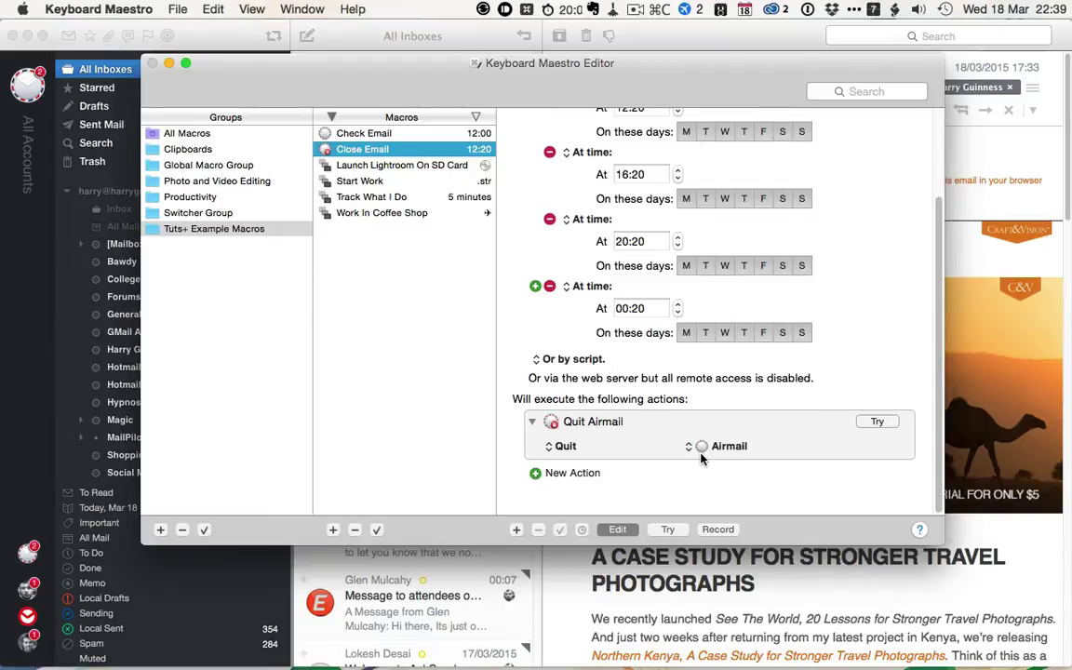
scroll(657, 268, "up", 3)
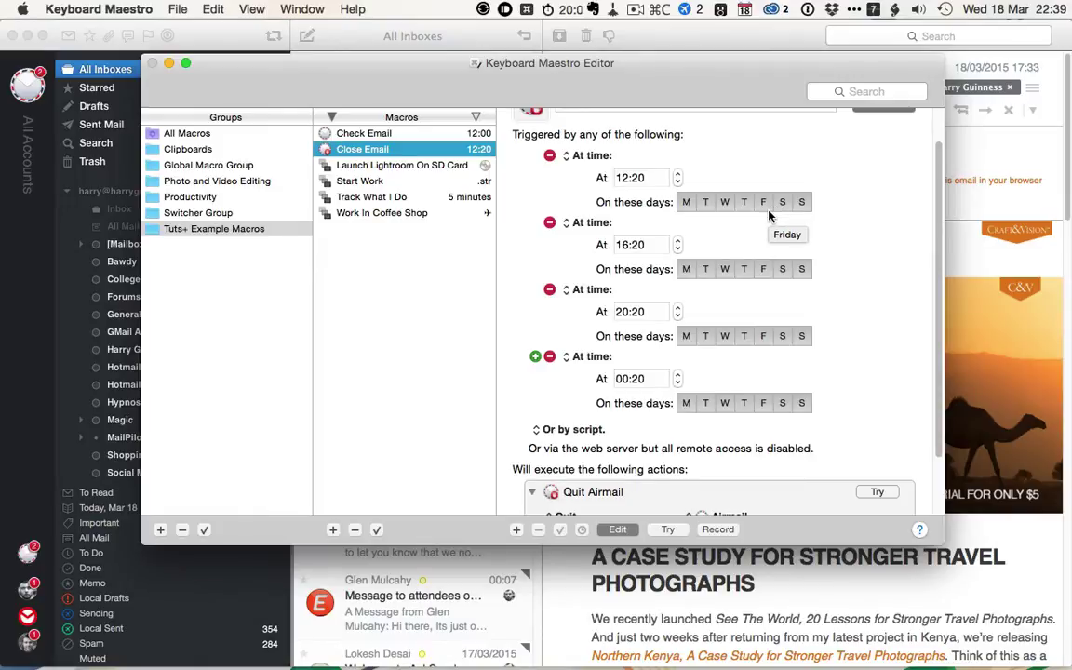
left_click(666, 531)
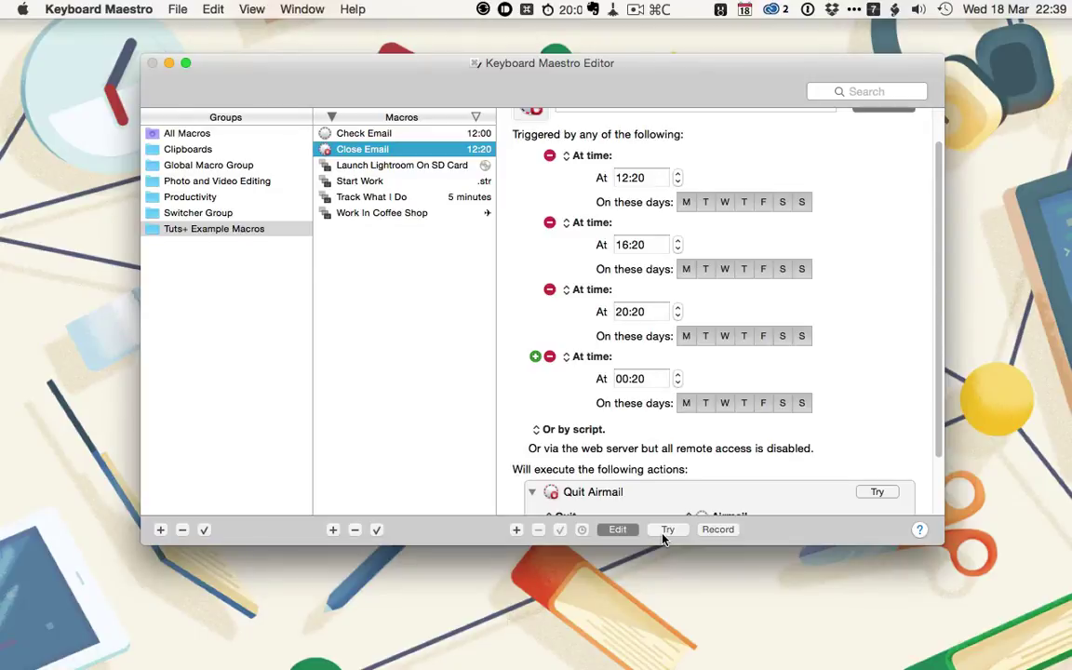
Review Work In Coffee Shop's 'starbucks' network-name trigger and its actions, leaving them unchanged.
left_click(381, 216)
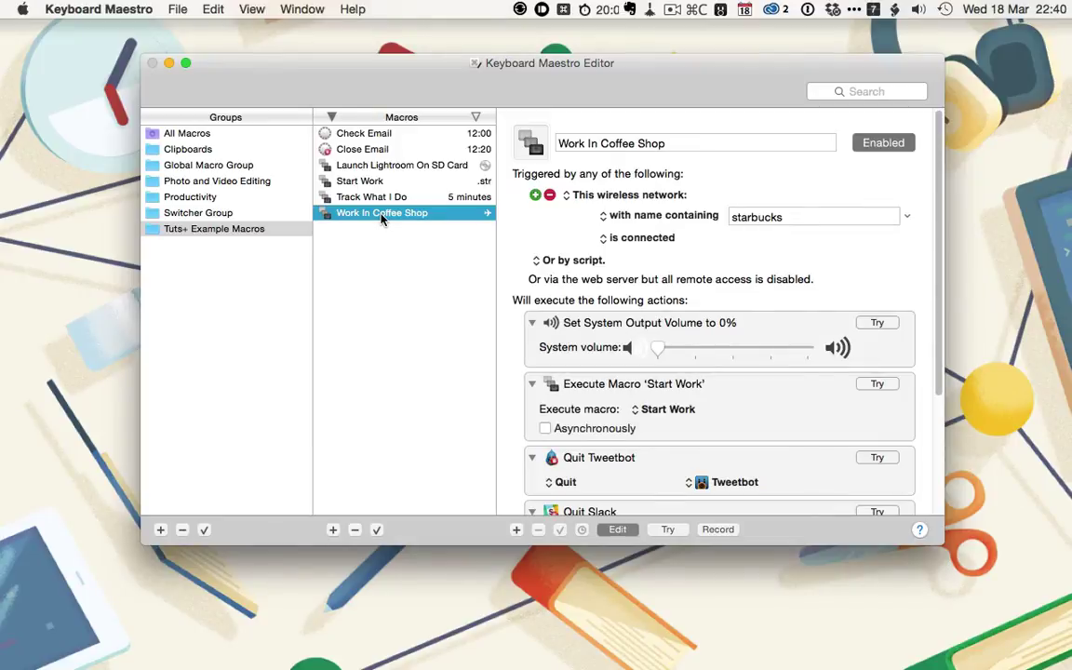
left_click(535, 194)
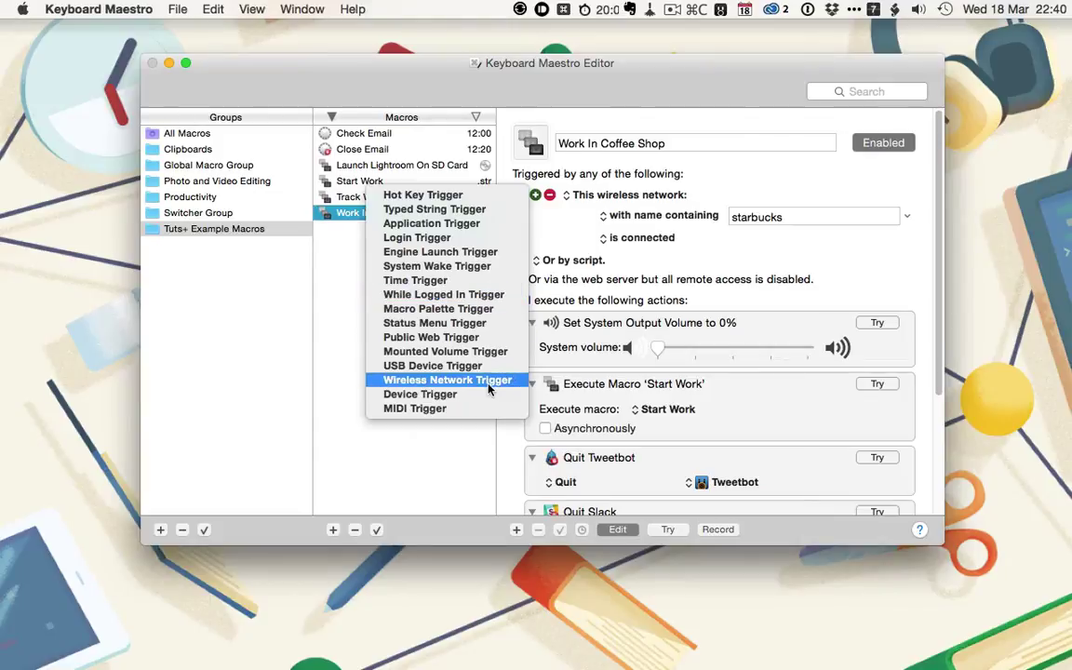
left_click(514, 216)
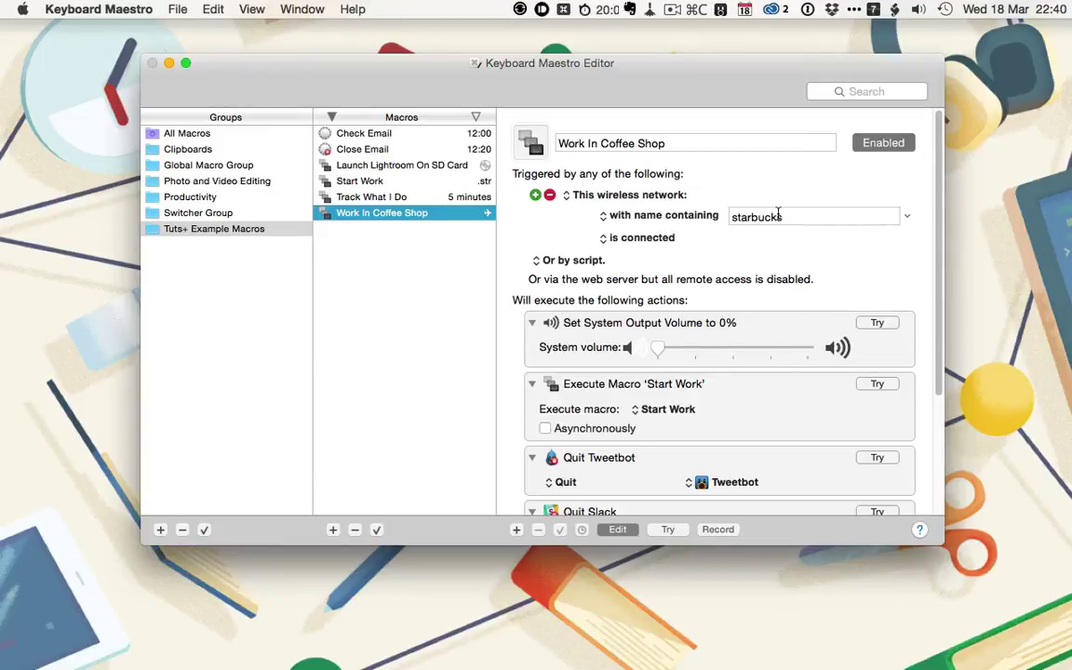
left_click(666, 218)
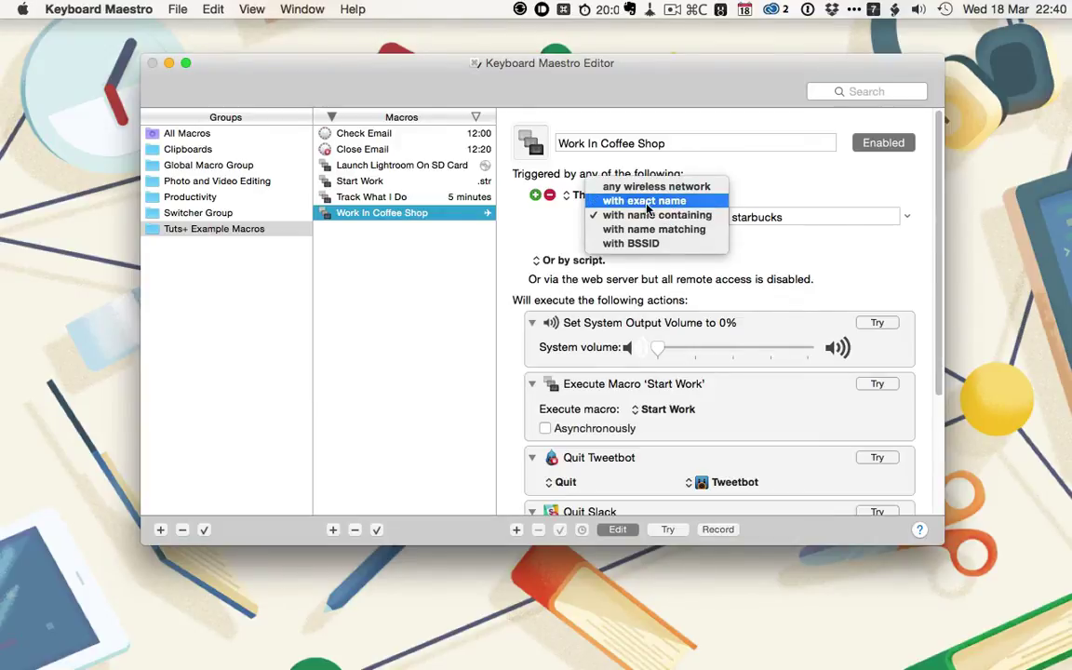
left_click(644, 215)
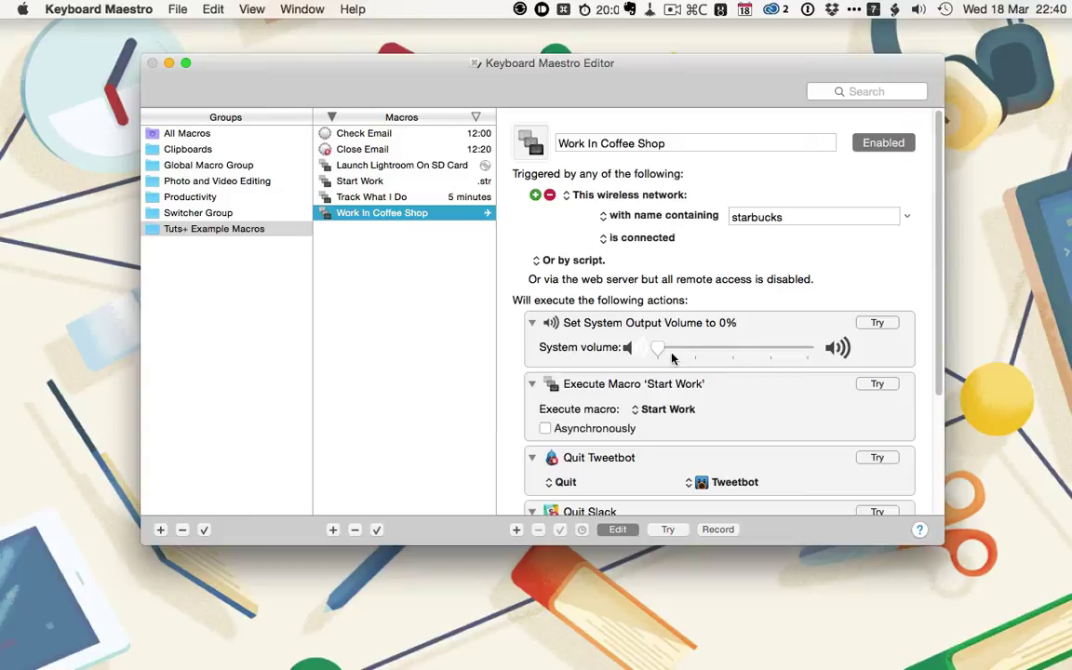
scroll(574, 454, "down", 5)
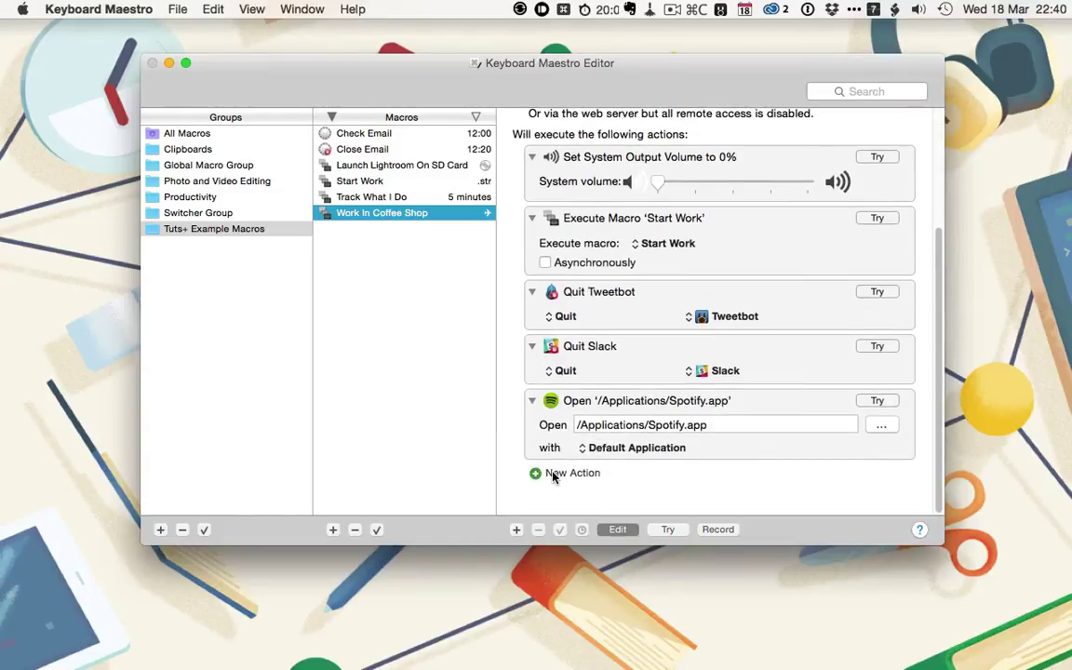
left_click(557, 469)
scroll(536, 302, "up", 5)
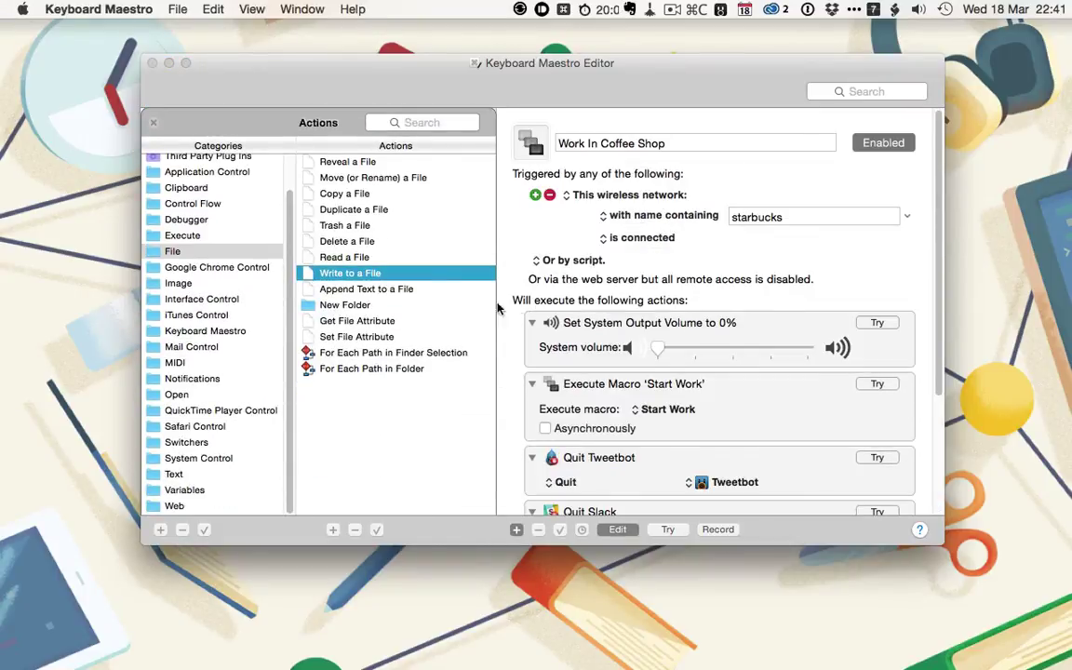
left_click(186, 458)
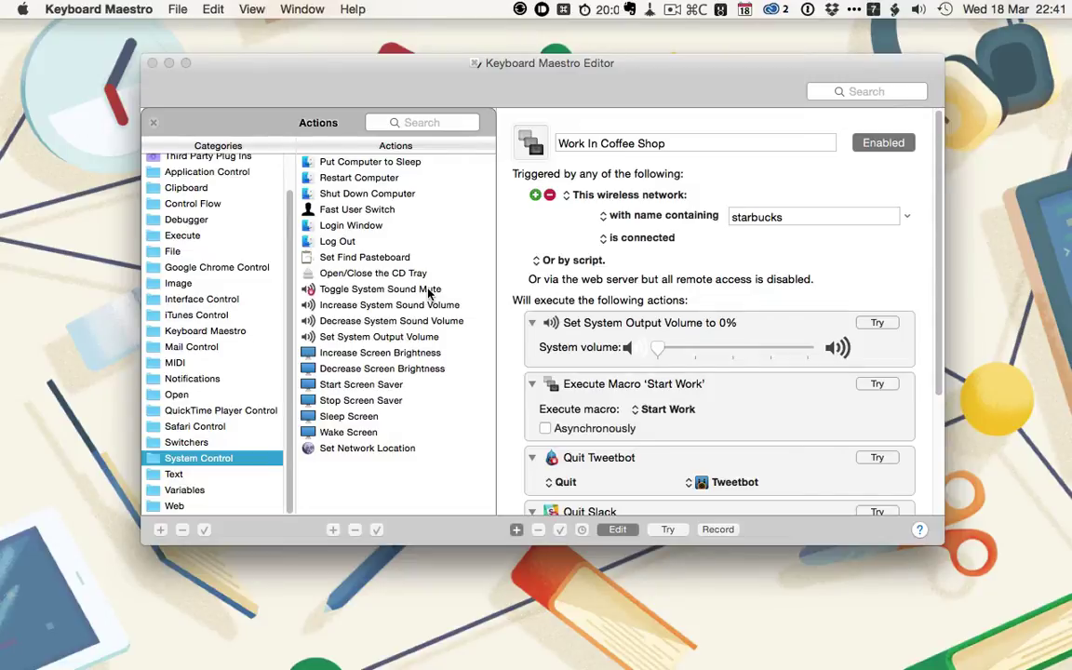
left_click(191, 236)
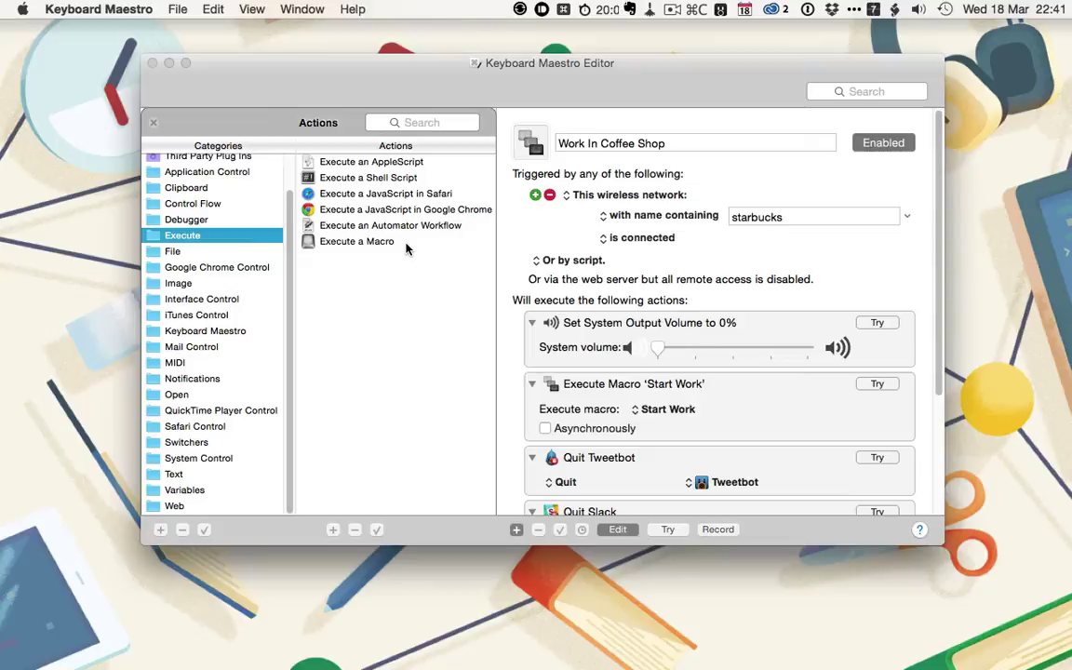
left_click(658, 409)
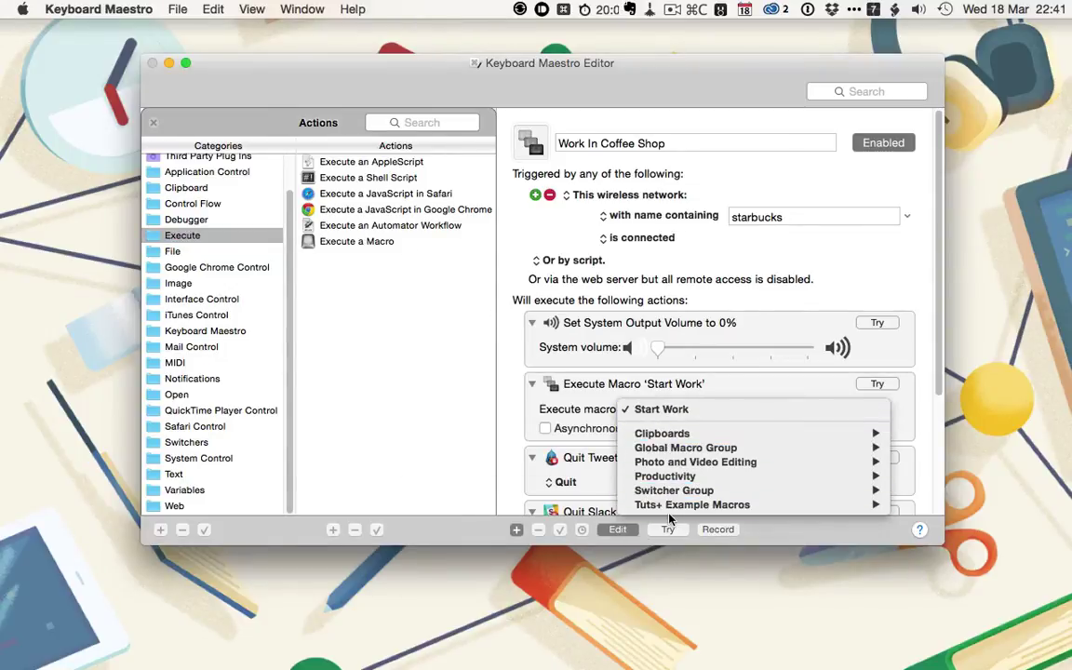
mouse_move(666, 508)
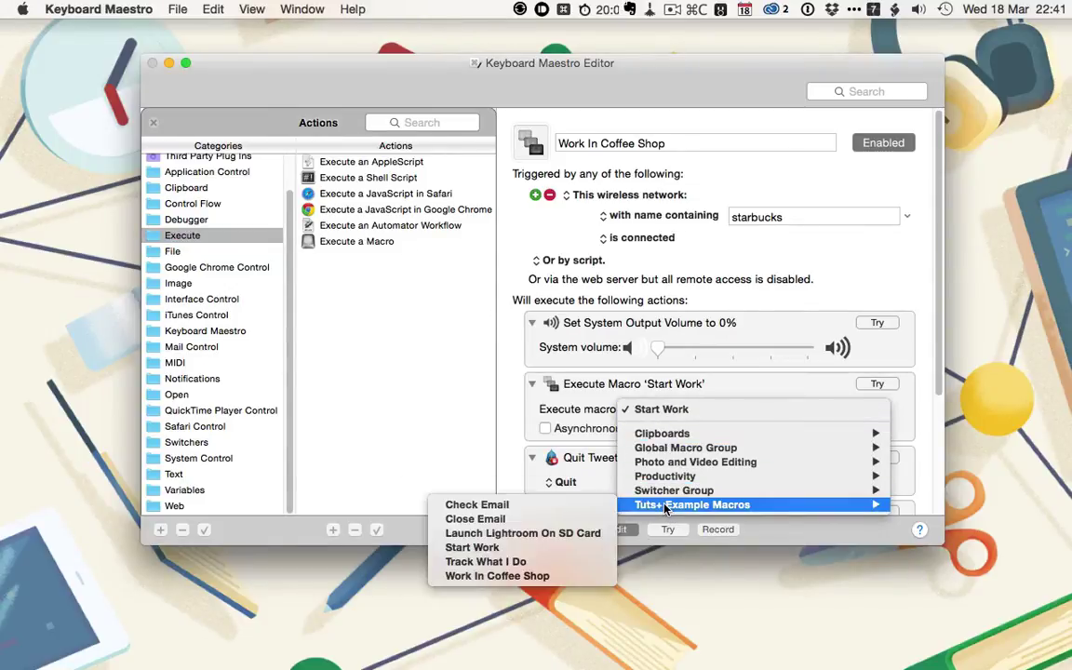
left_click(529, 549)
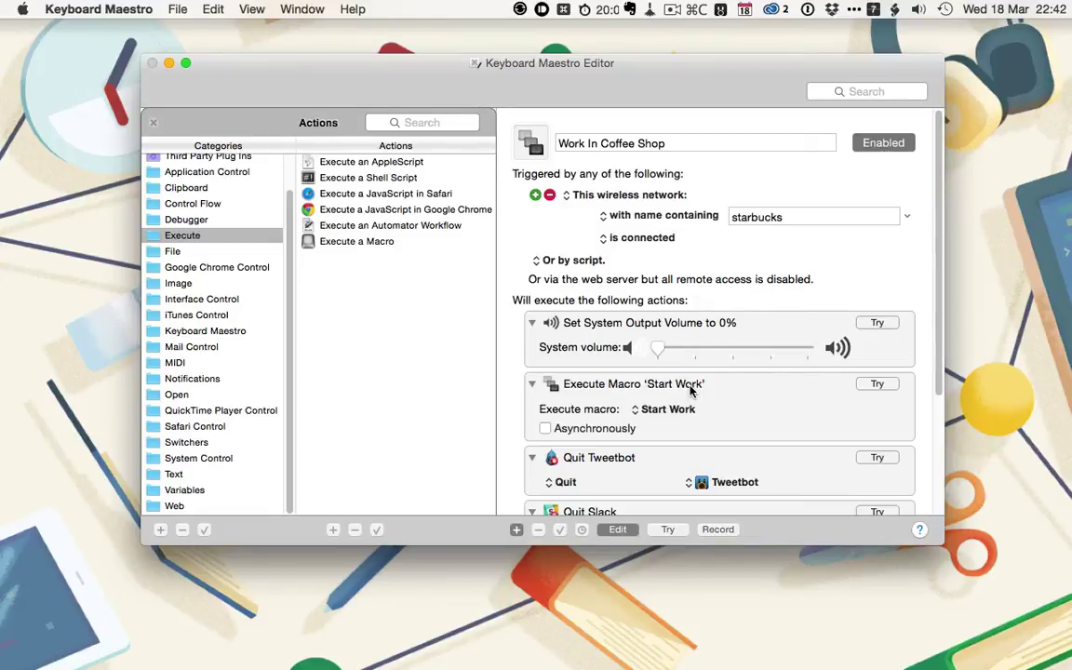
scroll(690, 391, "down", 2)
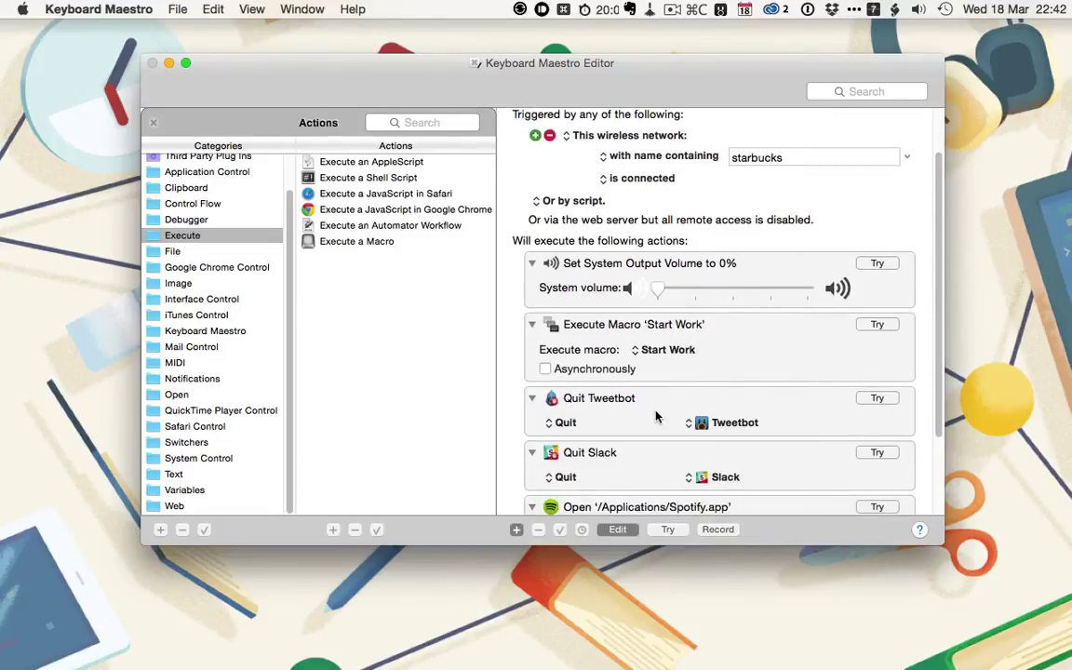
scroll(595, 391, "down", 3)
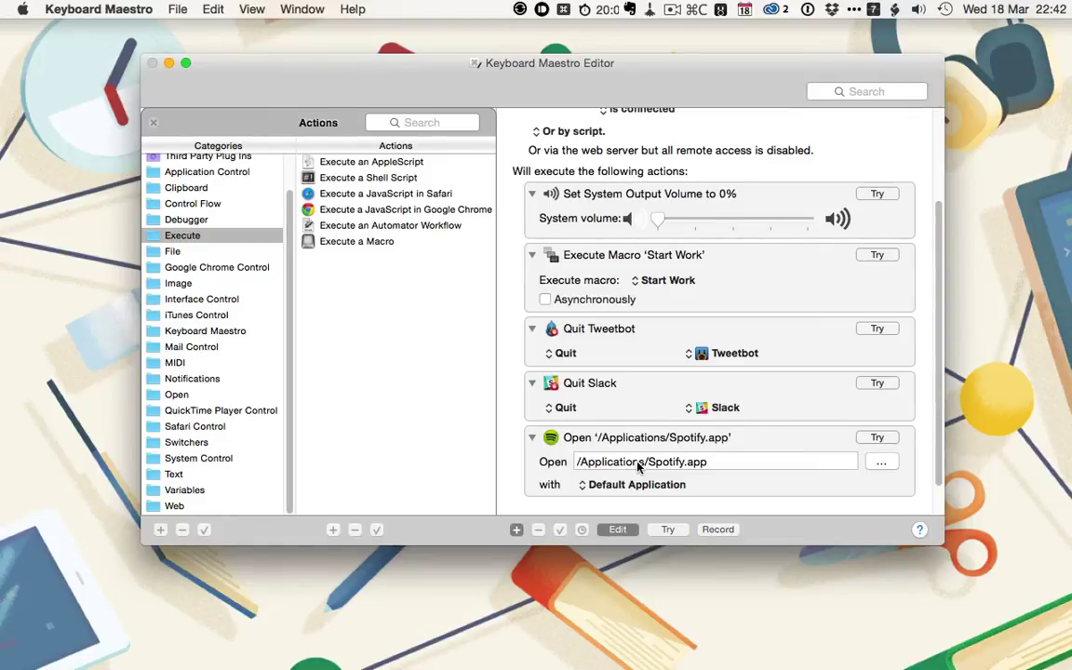
Test-run the coffee shop actions, hide Spotify, and open Byword beside the Tuts+ site.
left_click(671, 529)
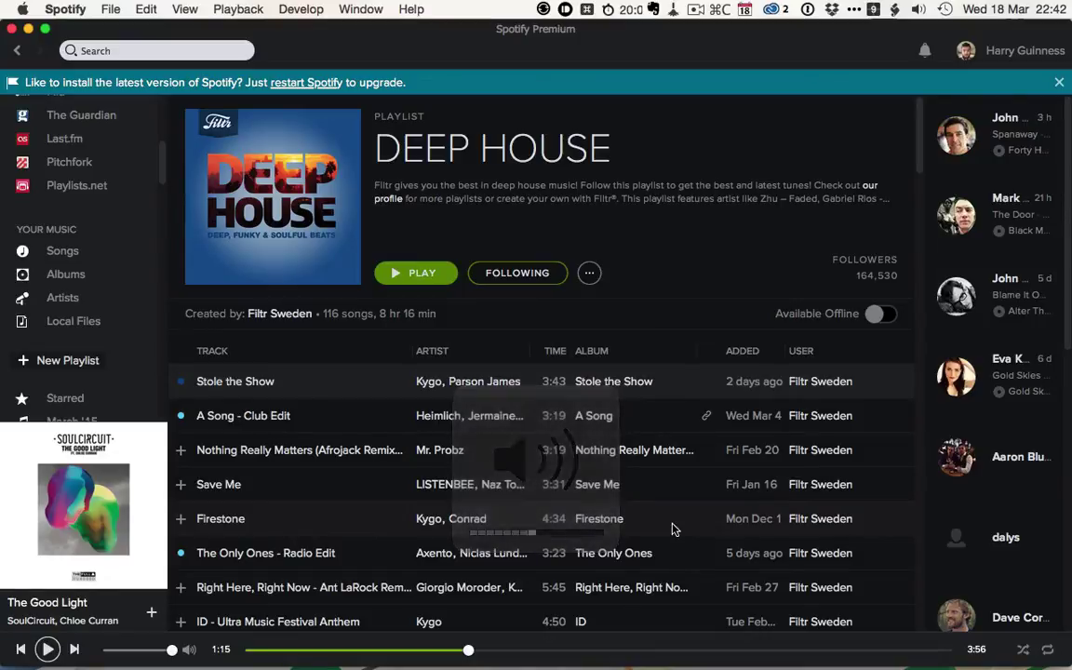
key("ctrl+alt+space")
key("w")
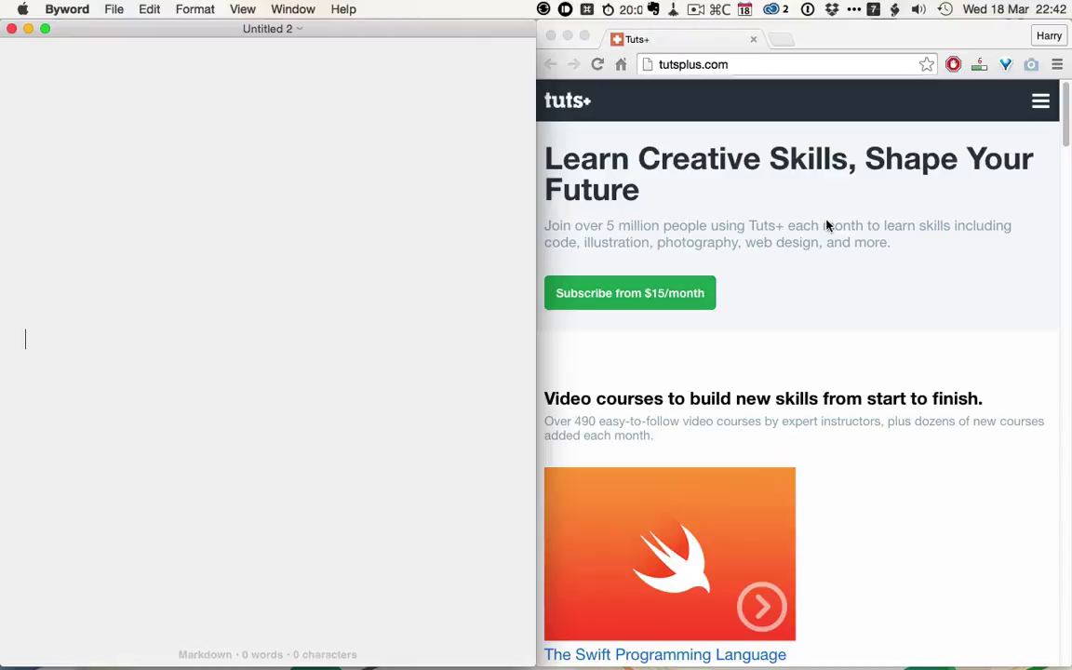
Close the blank Byword document and the Tuts+ browser window.
key("super+w")
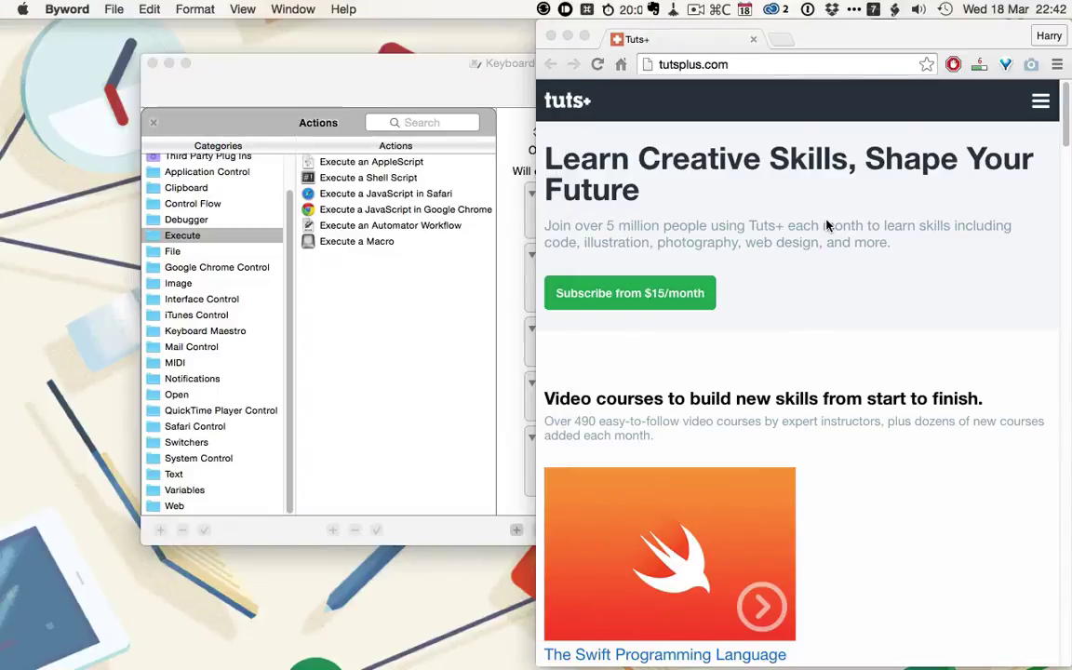
left_click(735, 240)
key("super+w")
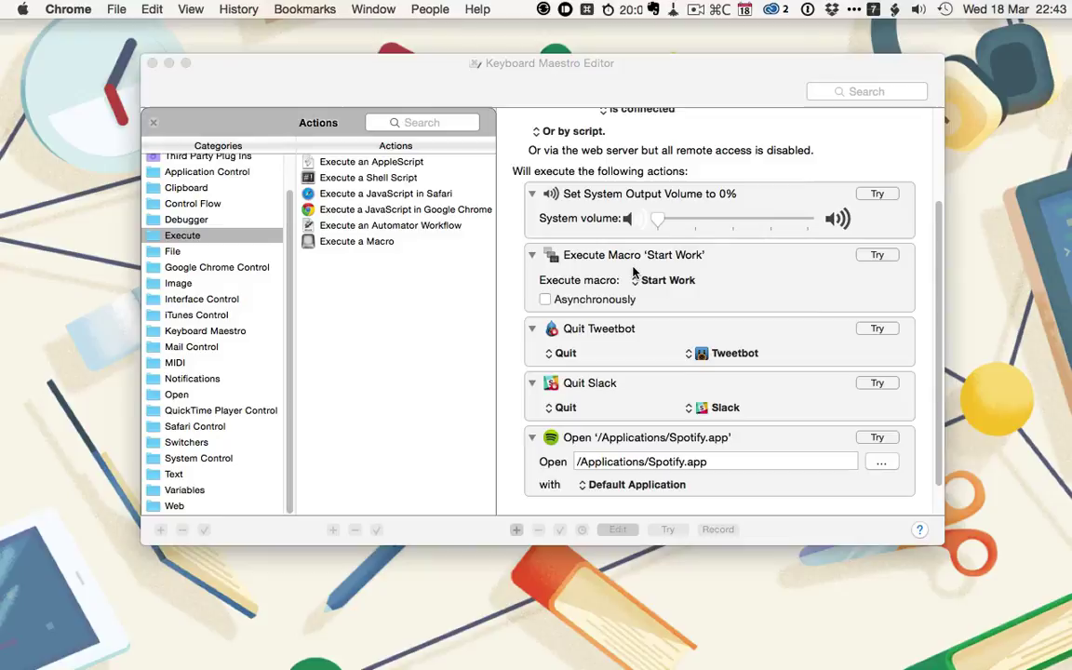
Select Track What I Do, add a While Logged In trigger, then remove it.
left_click(150, 125)
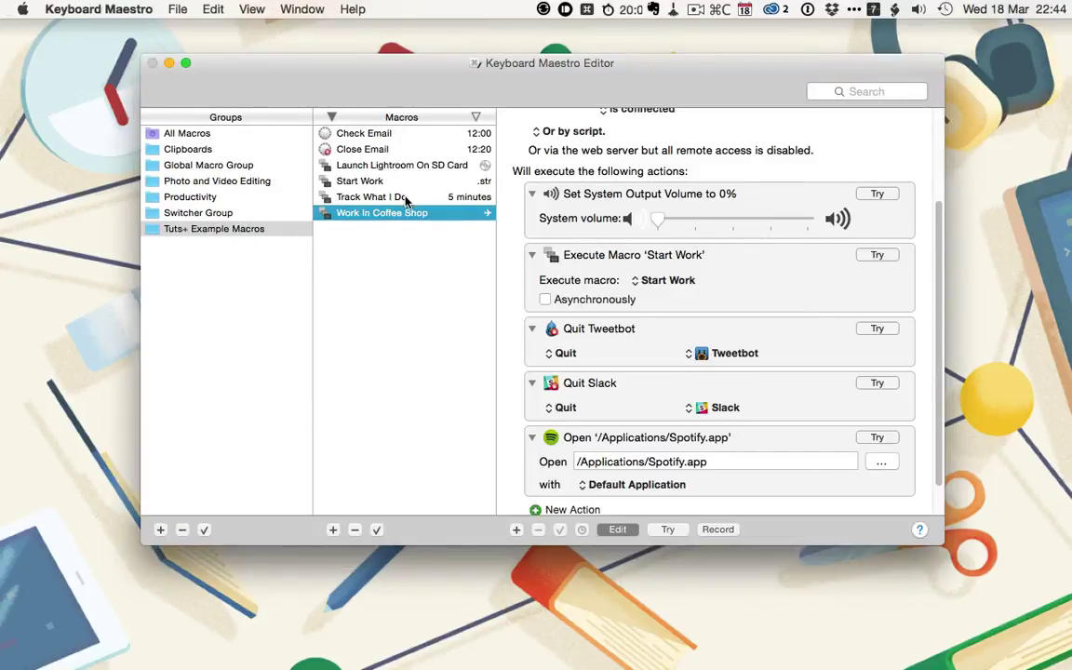
left_click(407, 198)
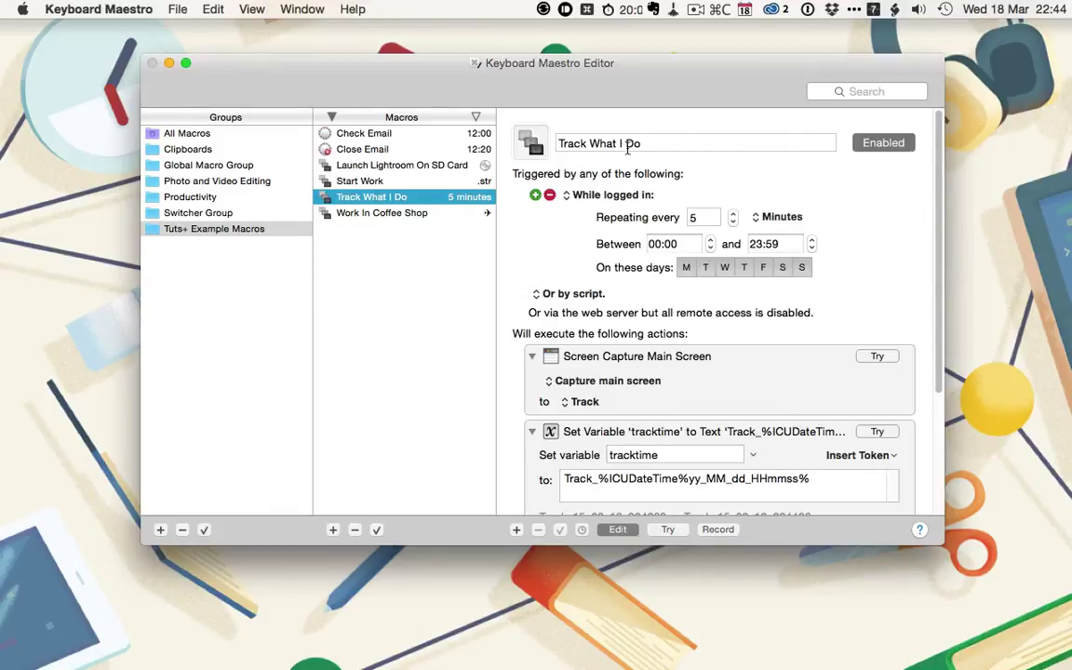
left_click(536, 195)
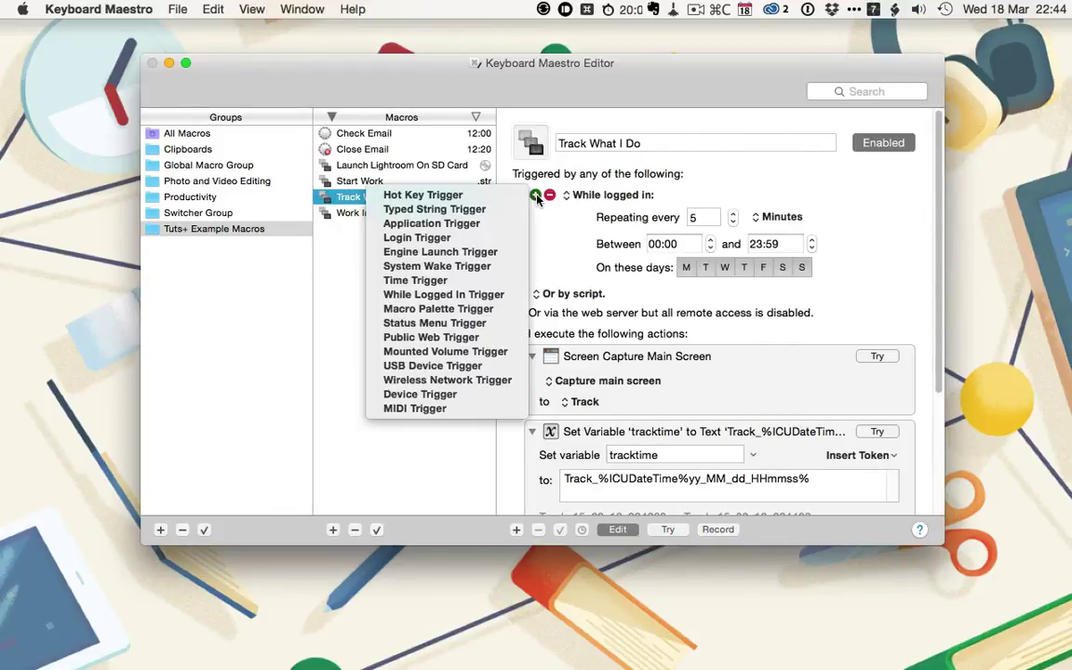
left_click(447, 294)
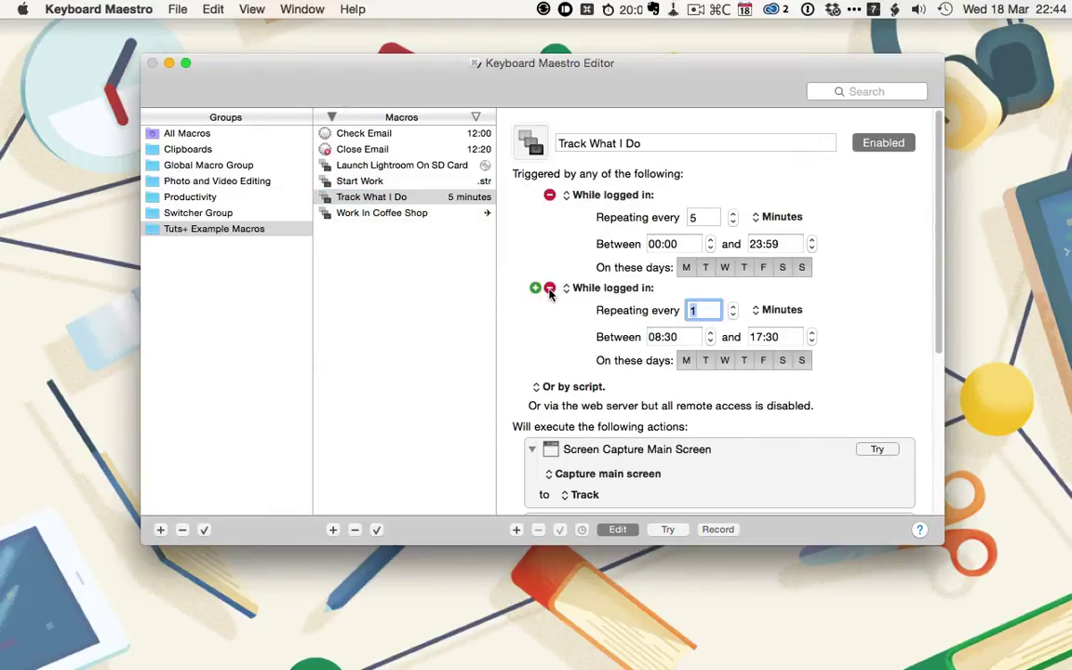
left_click(549, 287)
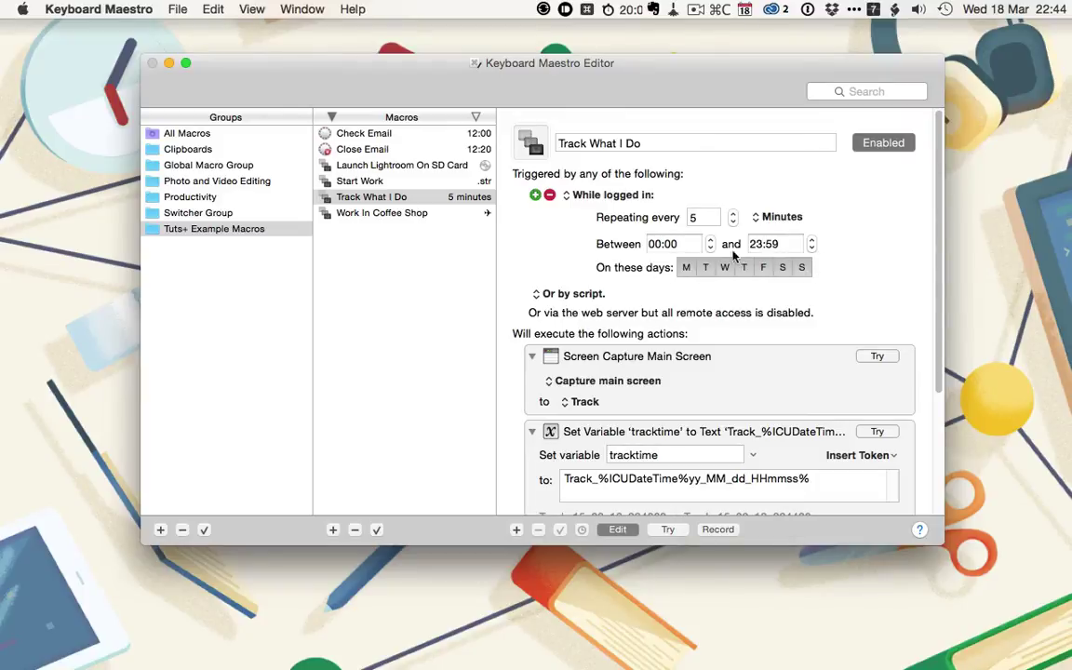
Show the Image actions and keep the screen capture set to the main screen.
left_click(516, 529)
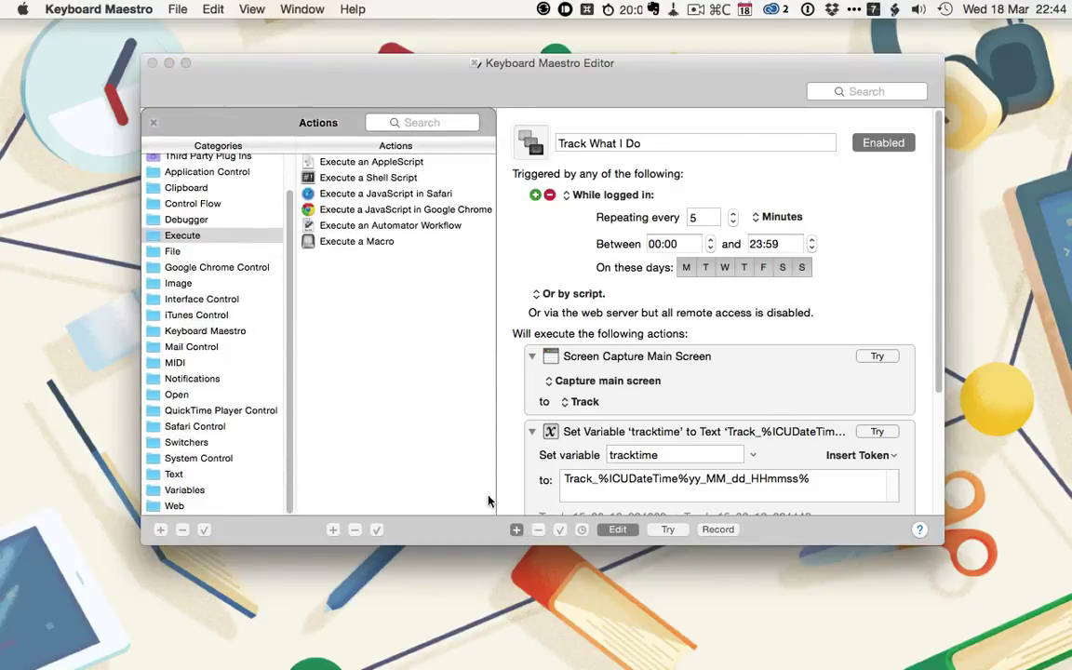
left_click(181, 287)
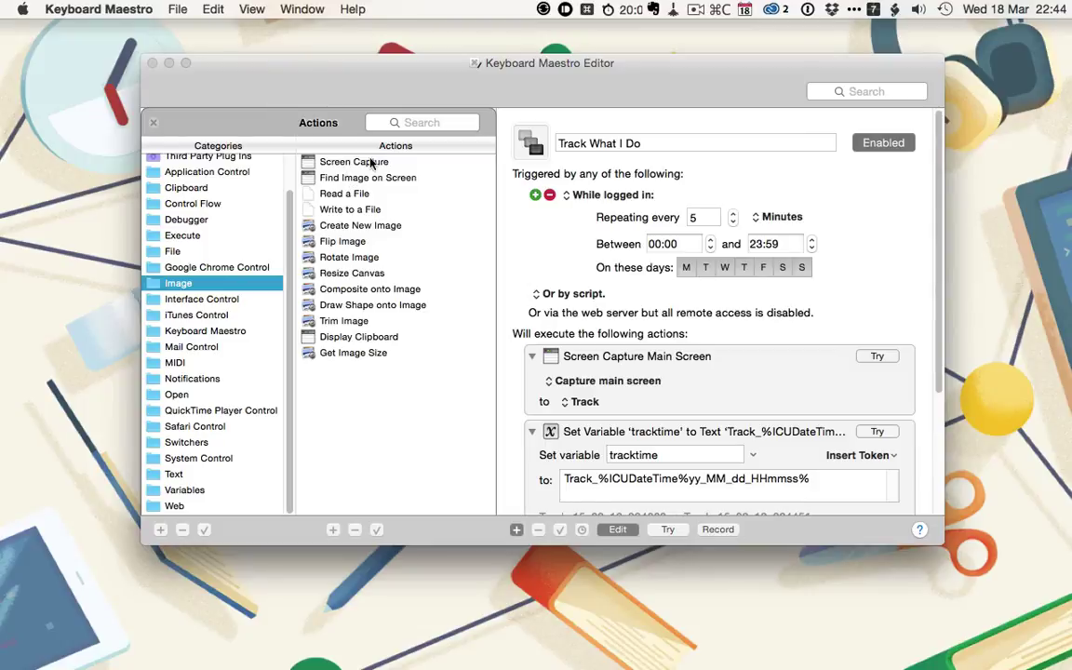
scroll(661, 384, "down", 2)
scroll(661, 385, "down", 2)
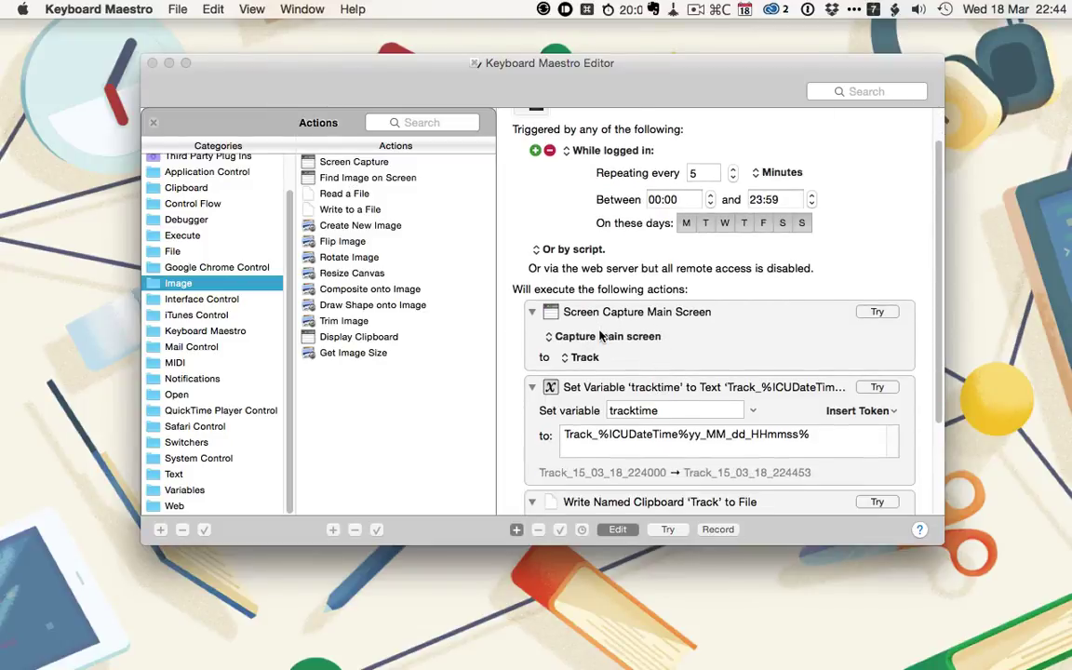
left_click(601, 337)
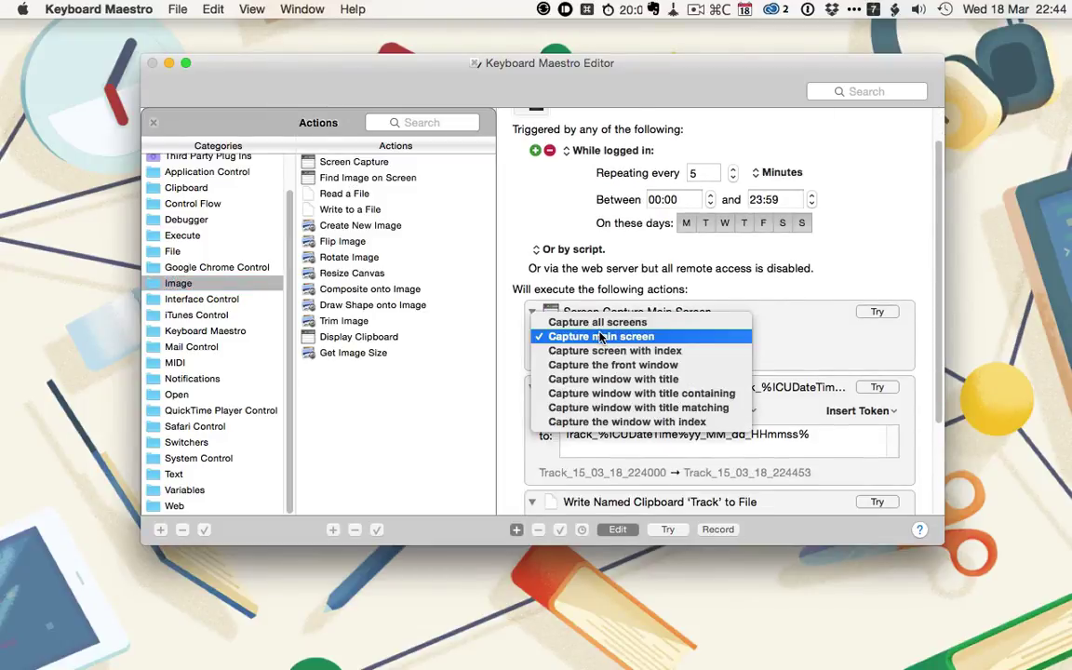
left_click(600, 337)
Add new named clipboards in Preferences, keeping the capture saved to the Track clipboard.
left_click(582, 357)
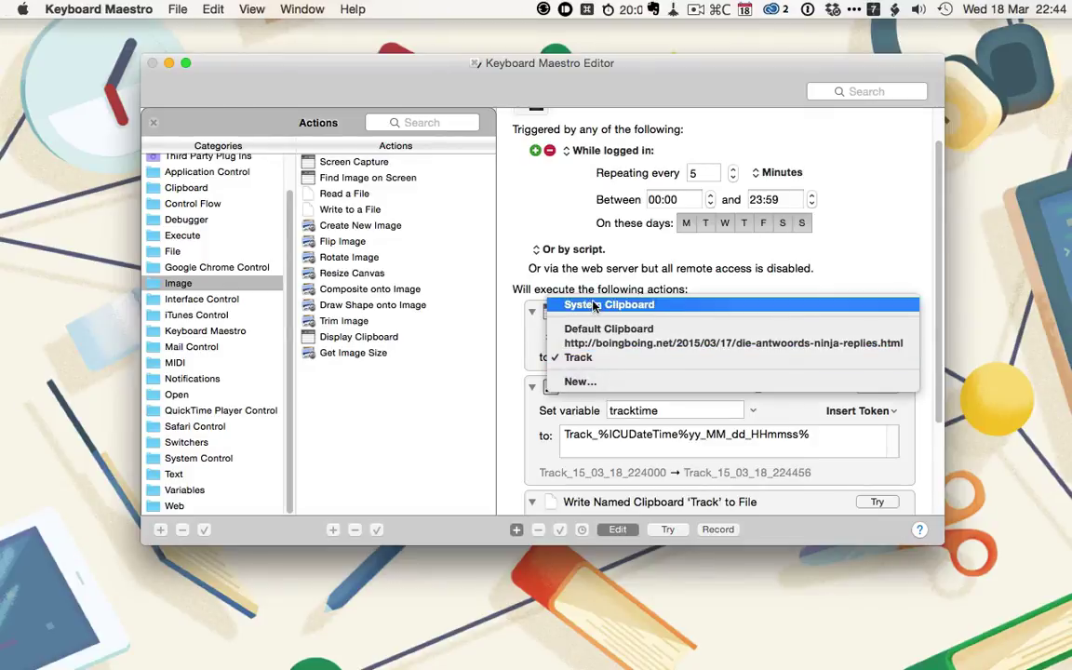
left_click(582, 381)
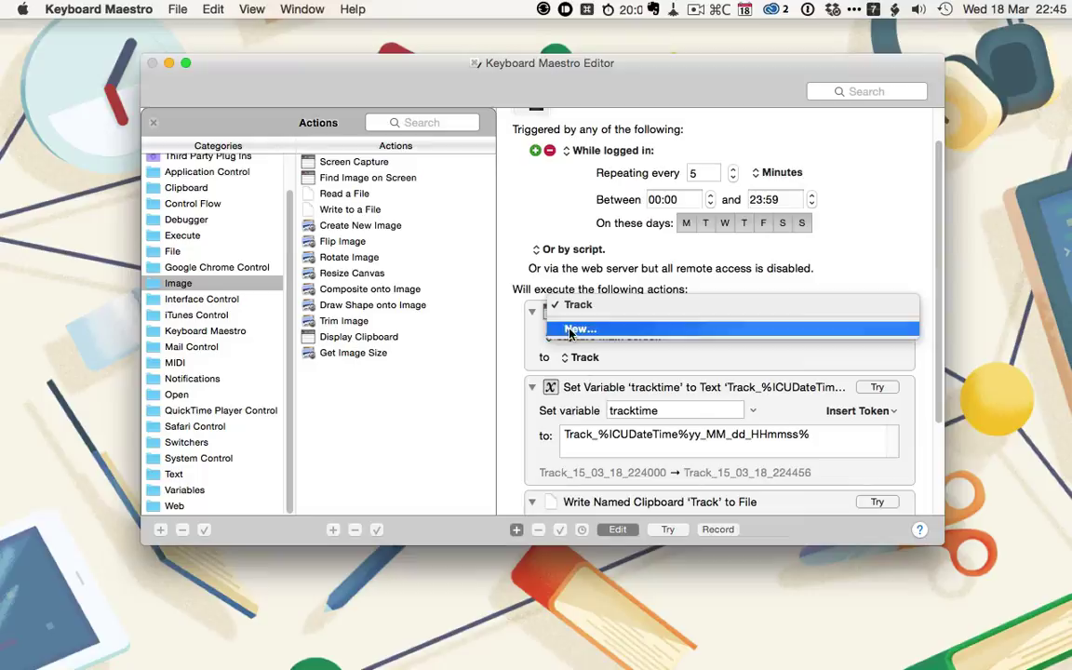
left_click(575, 329)
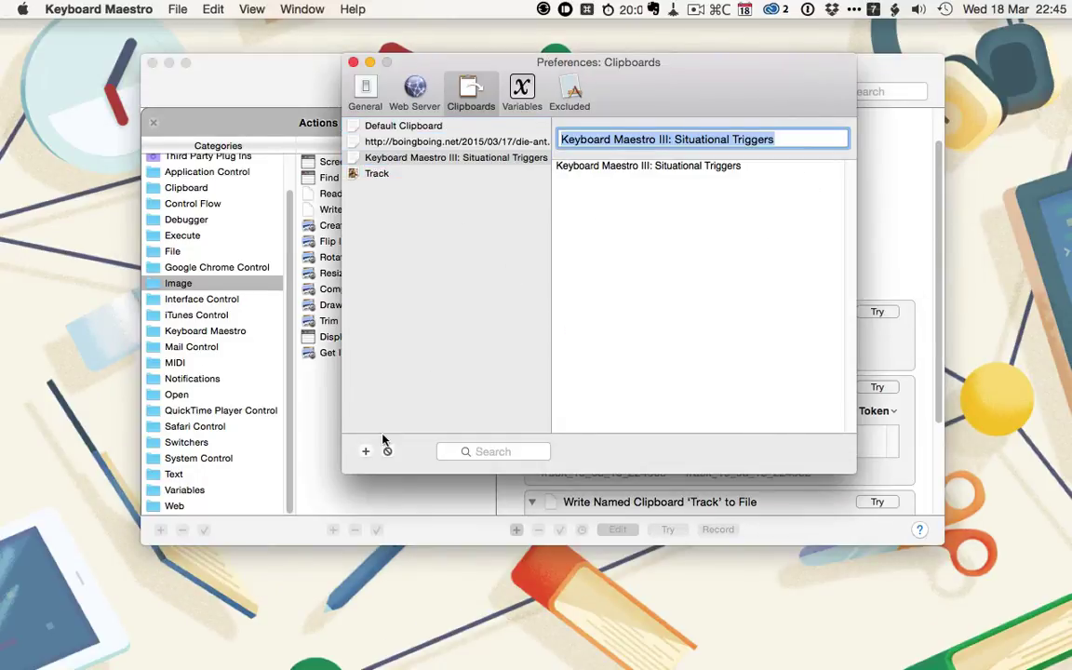
left_click(366, 451)
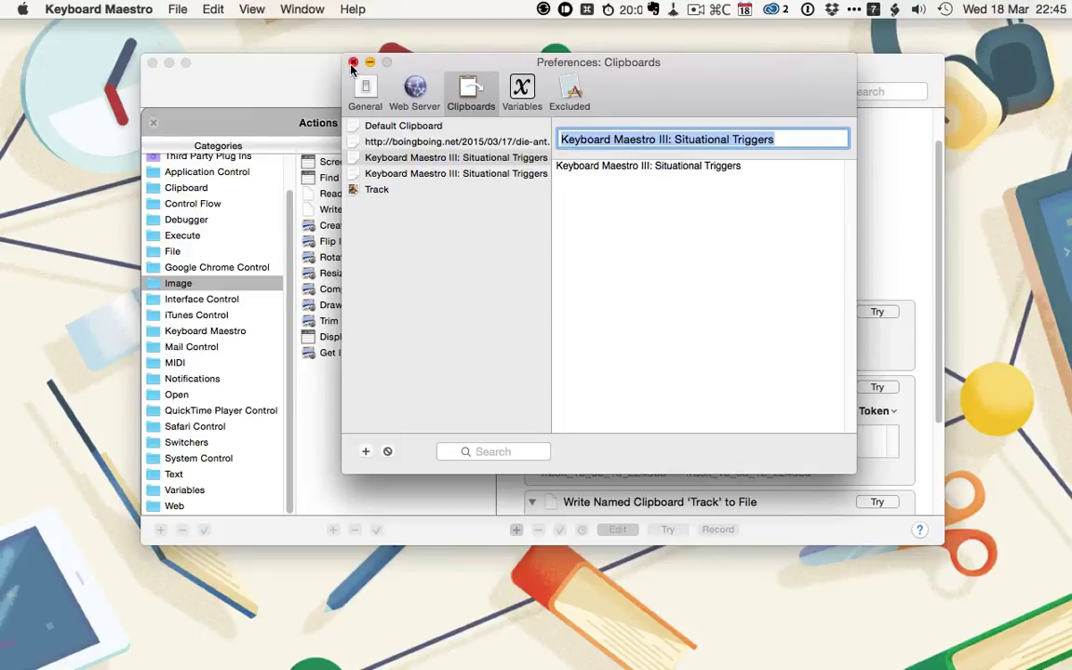
left_click(318, 61)
left_click(598, 364)
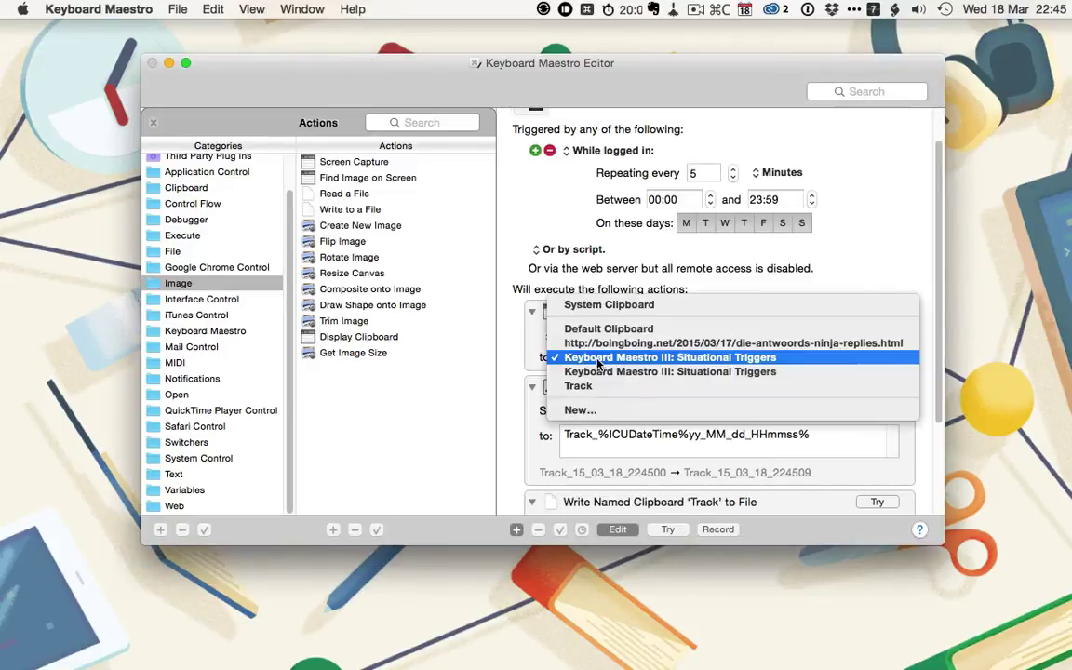
left_click(589, 387)
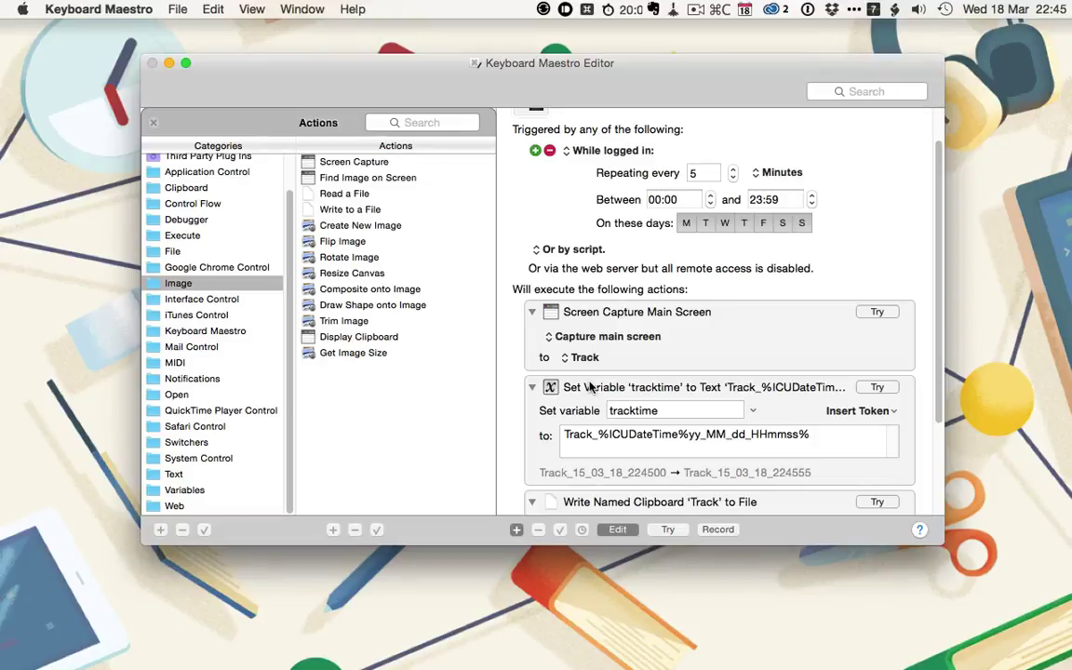
left_click(186, 491)
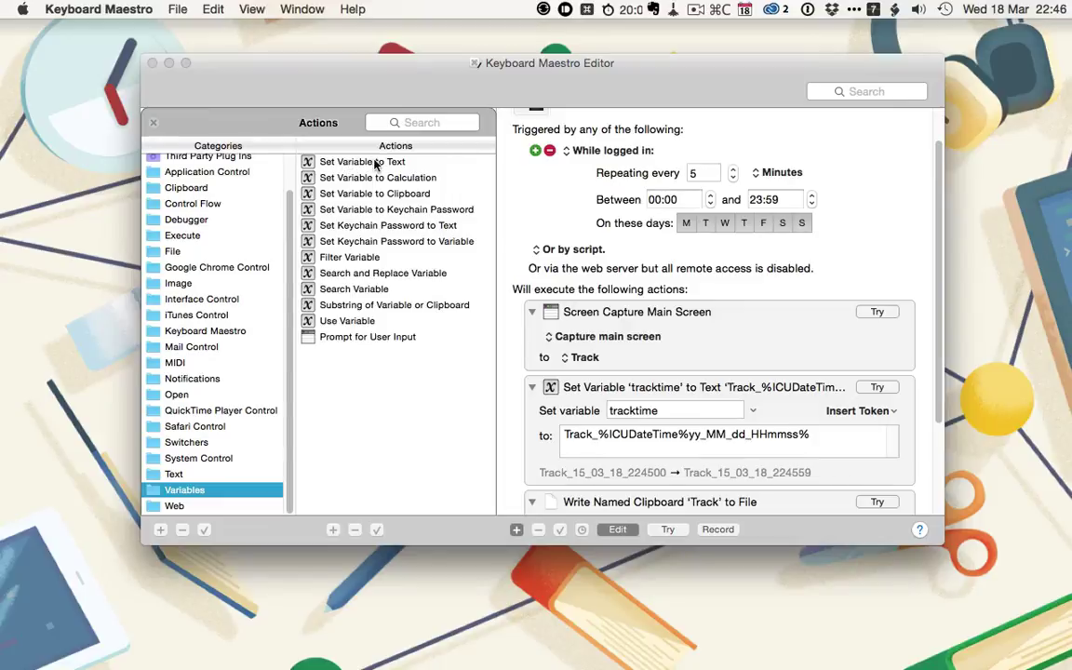
scroll(600, 335, "down", 2)
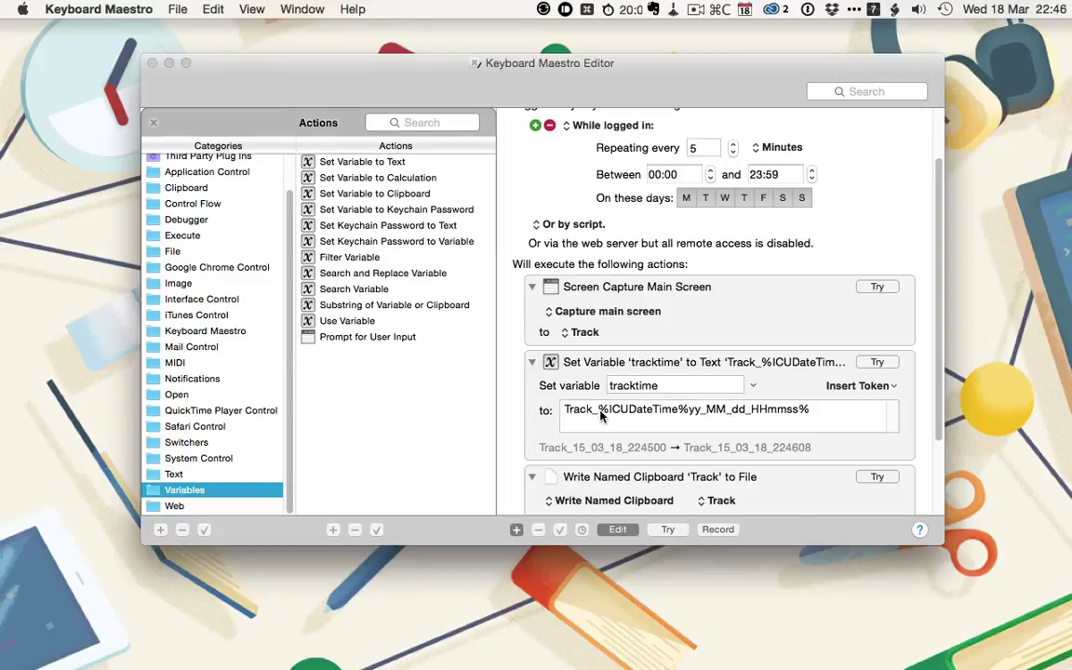
left_click(892, 388)
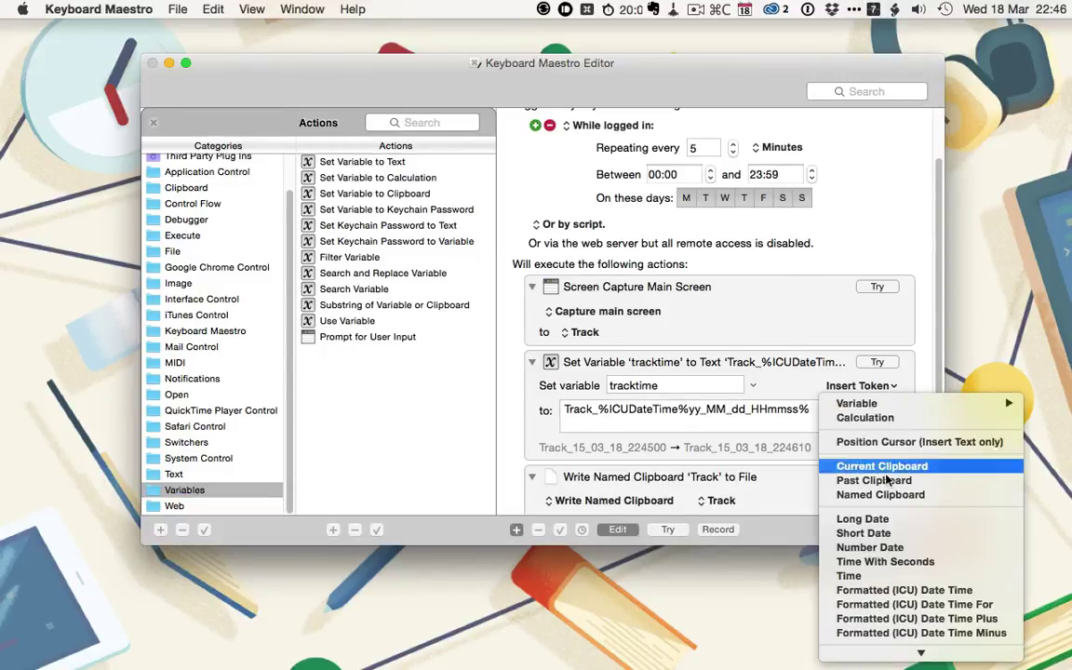
scroll(884, 512, "down", 2)
scroll(885, 512, "down", 1)
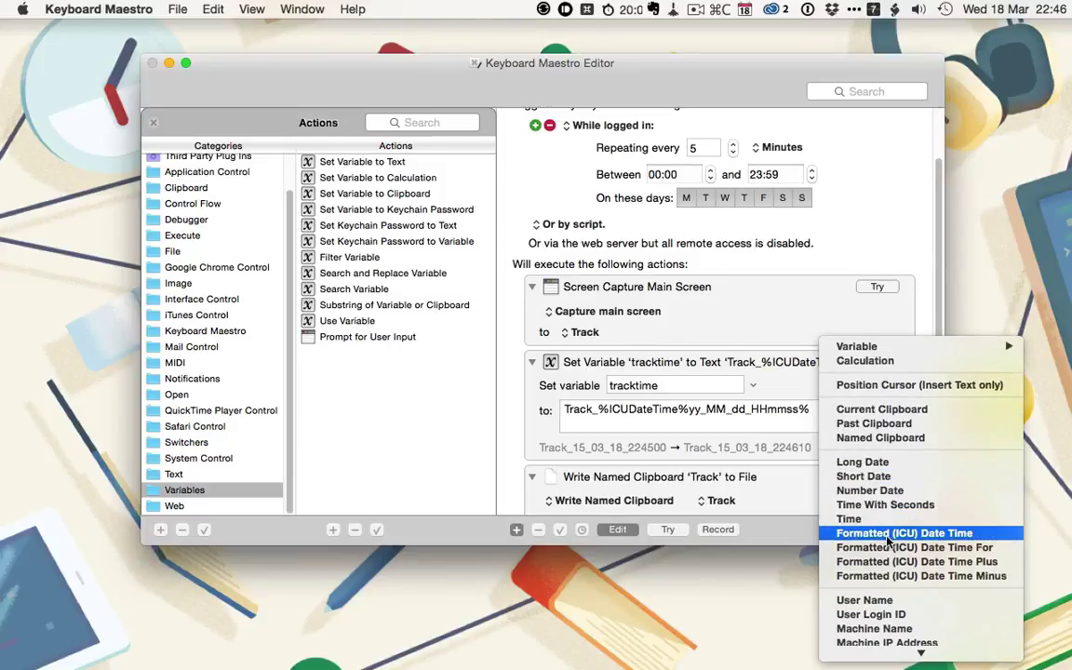
scroll(899, 540, "down", 4)
scroll(901, 542, "down", 3)
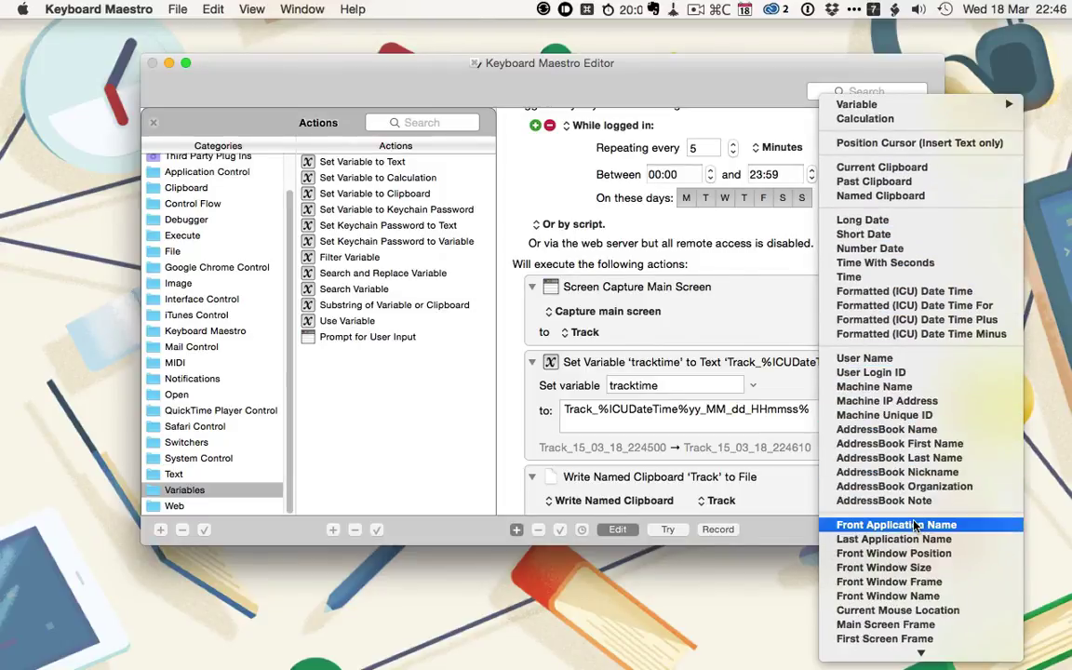
scroll(915, 527, "down", 2)
scroll(914, 526, "down", 8)
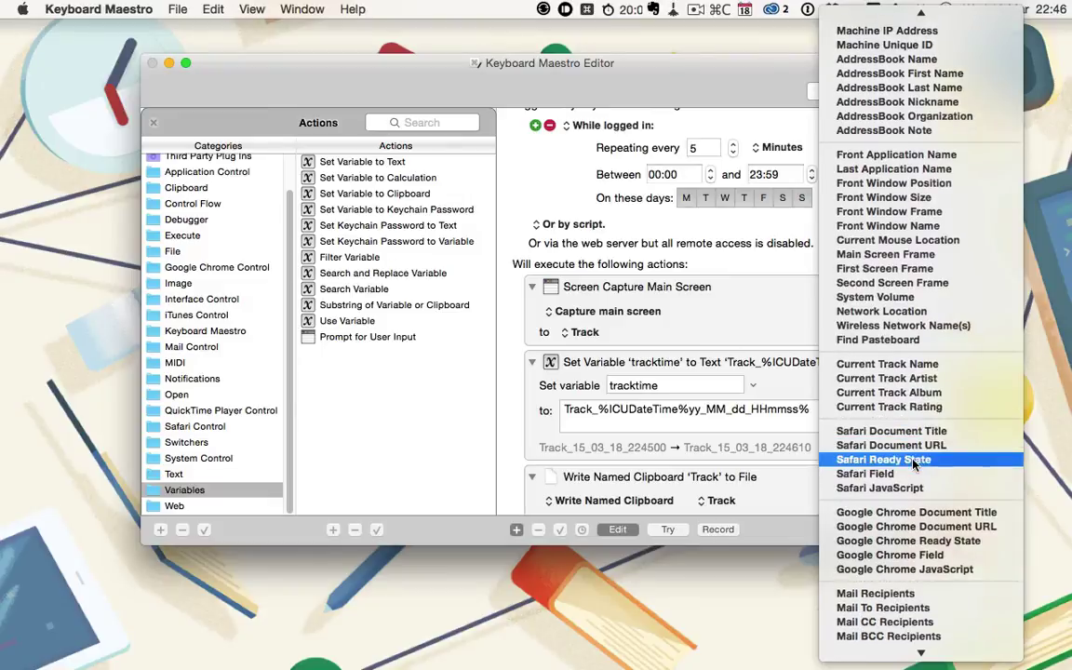
scroll(914, 459, "up", 8)
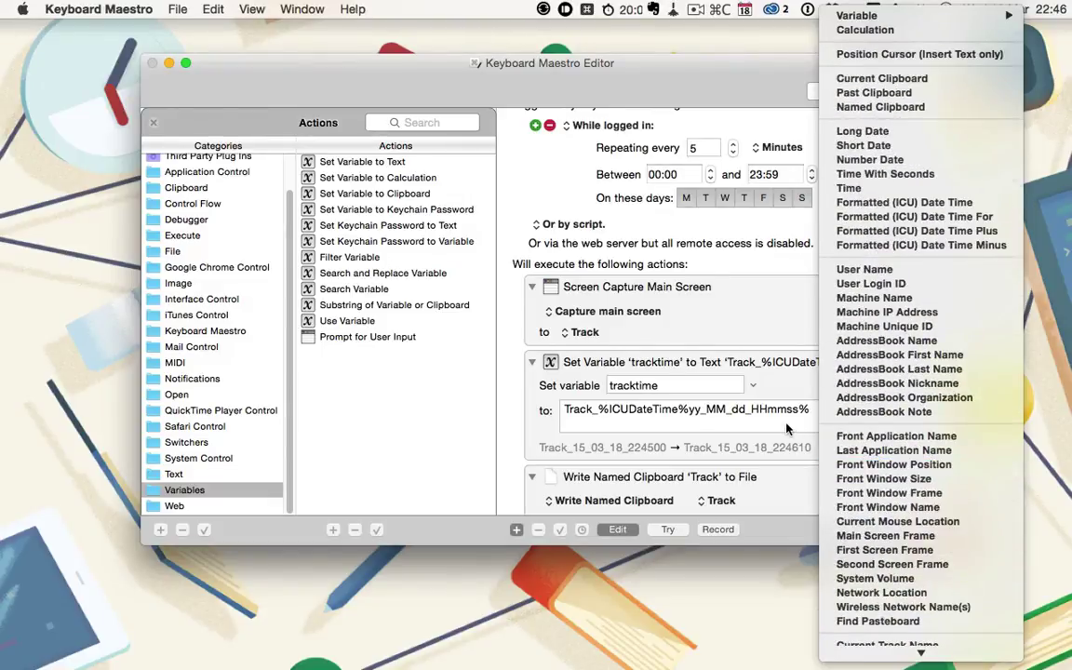
left_click(655, 424)
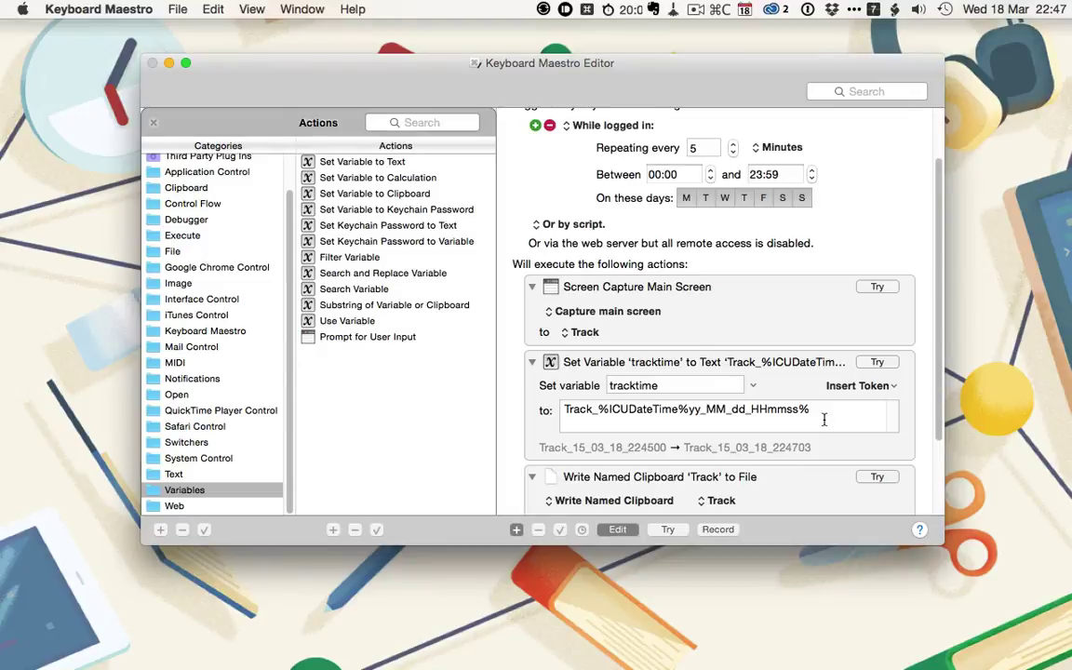
scroll(824, 420, "down", 5)
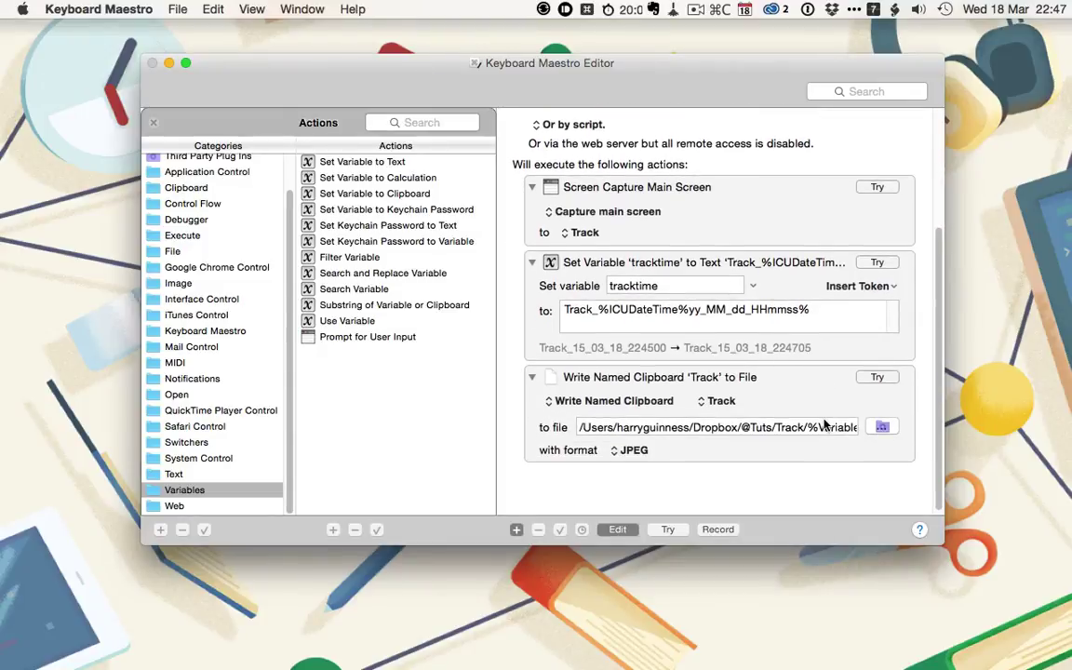
left_click(171, 251)
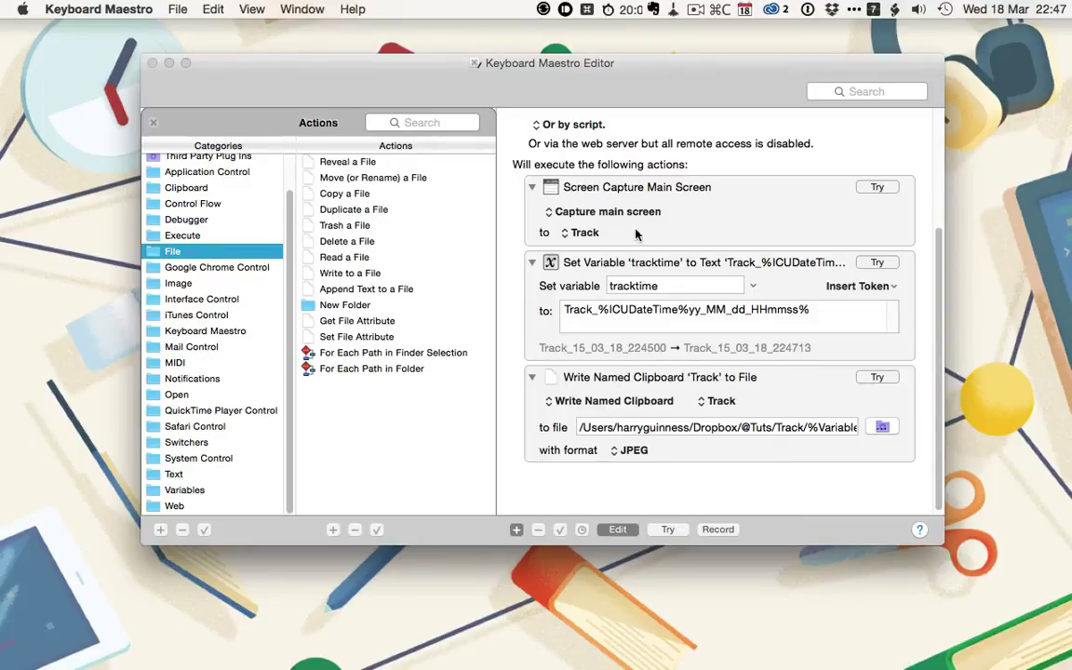
left_click(605, 427)
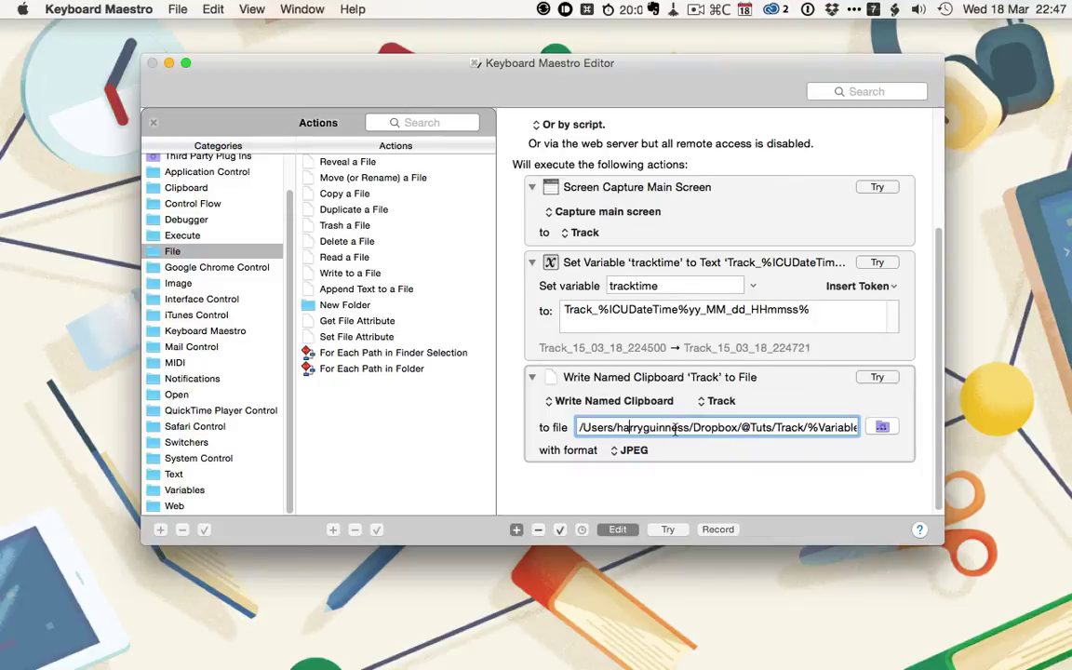
left_click_drag(579, 428, 917, 437)
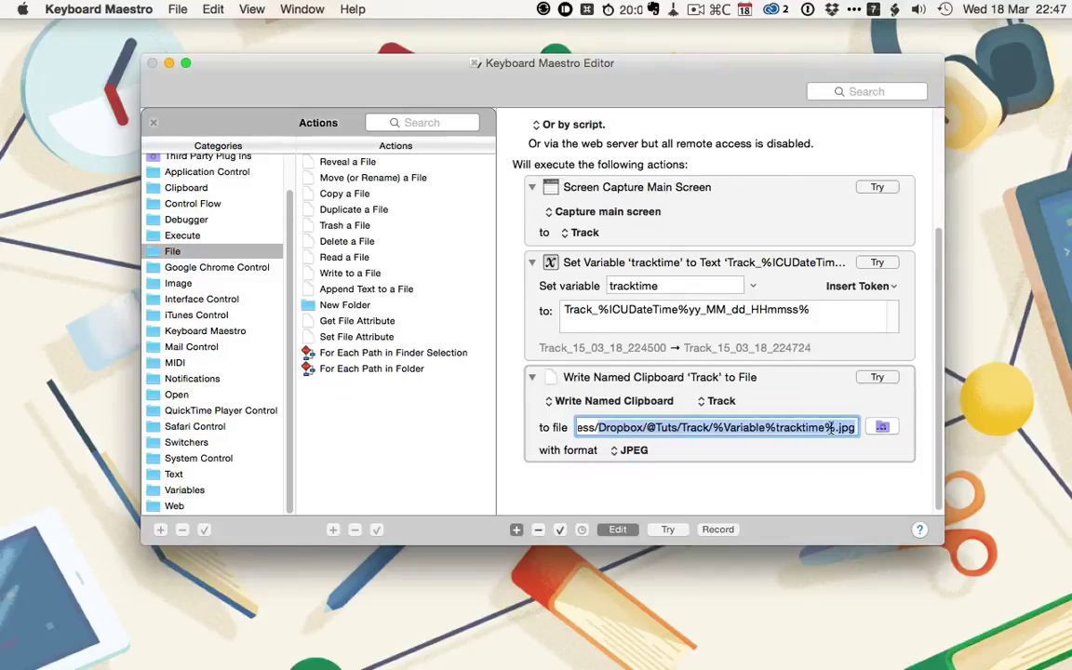
left_click(715, 427)
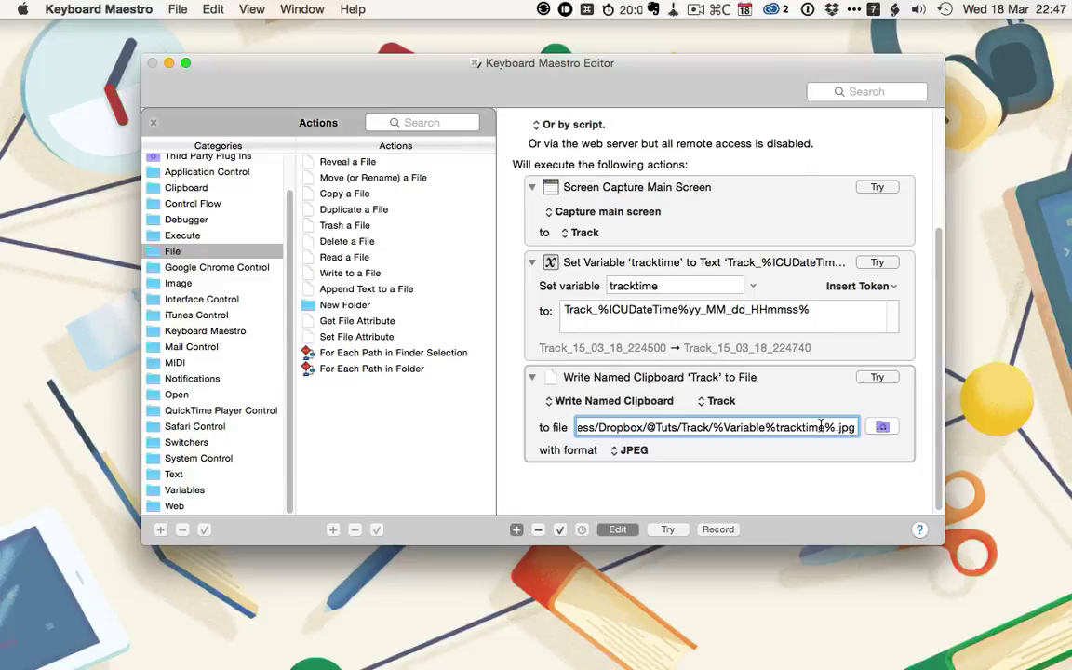
left_click(714, 426)
left_click(631, 450)
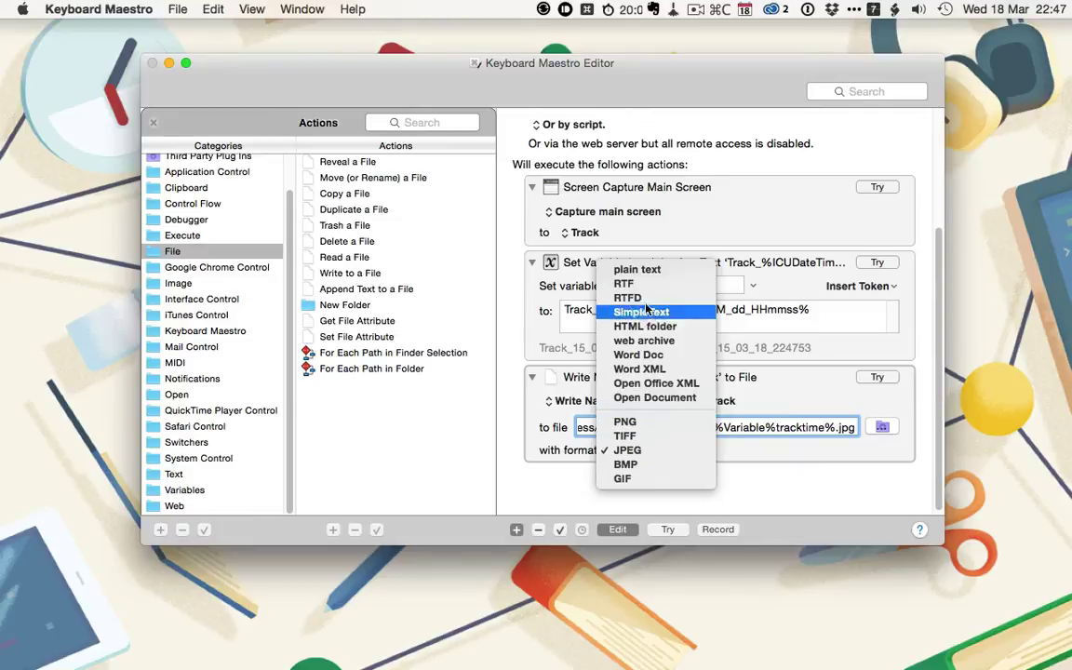
left_click(553, 448)
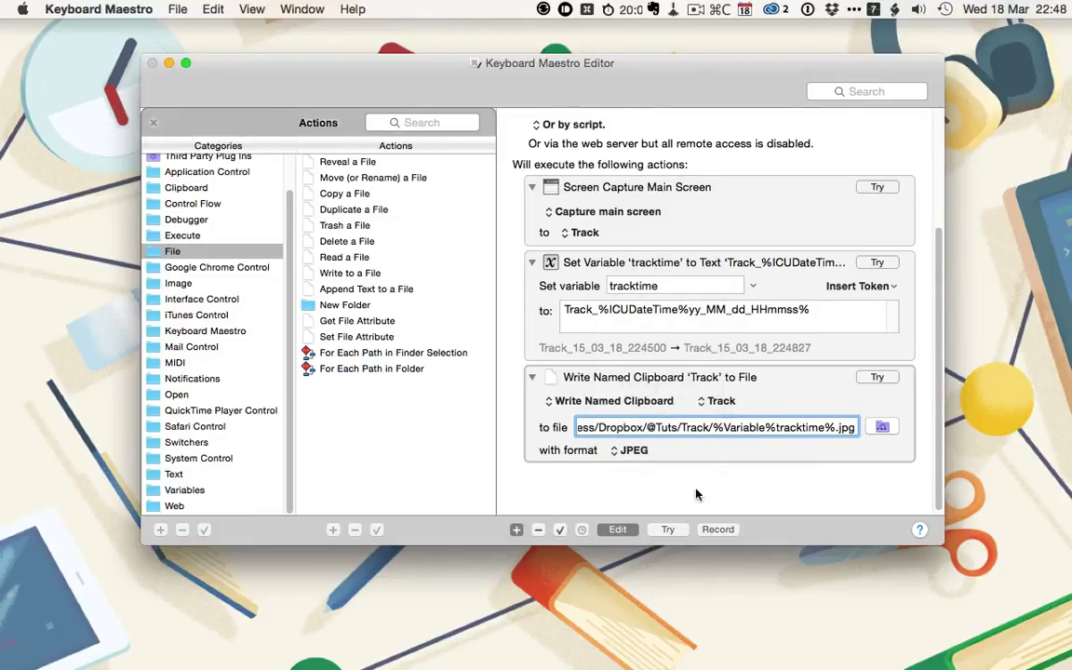
Select the capture, Set Variable and write-file actions and test-run them once.
left_click(697, 198, "super")
left_click(777, 281, "super")
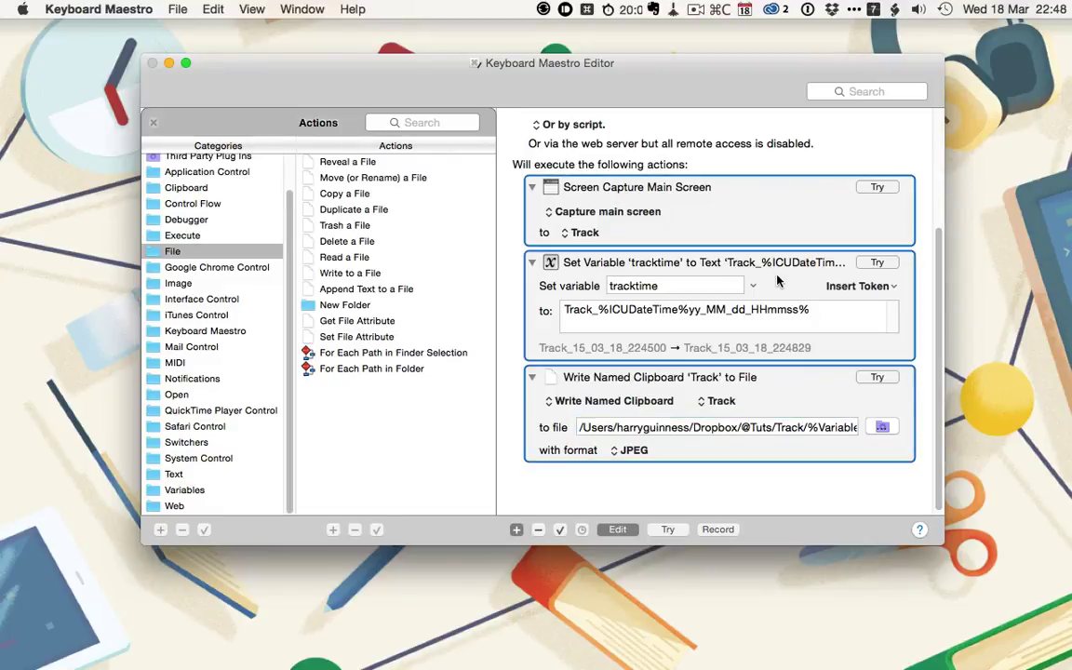
left_click(664, 530)
Preview the new Track_15_03_18_224832.jpg in Finder's Track folder, then return to Keyboard Maestro.
key("super+Tab")
scroll(407, 585, "down", 1)
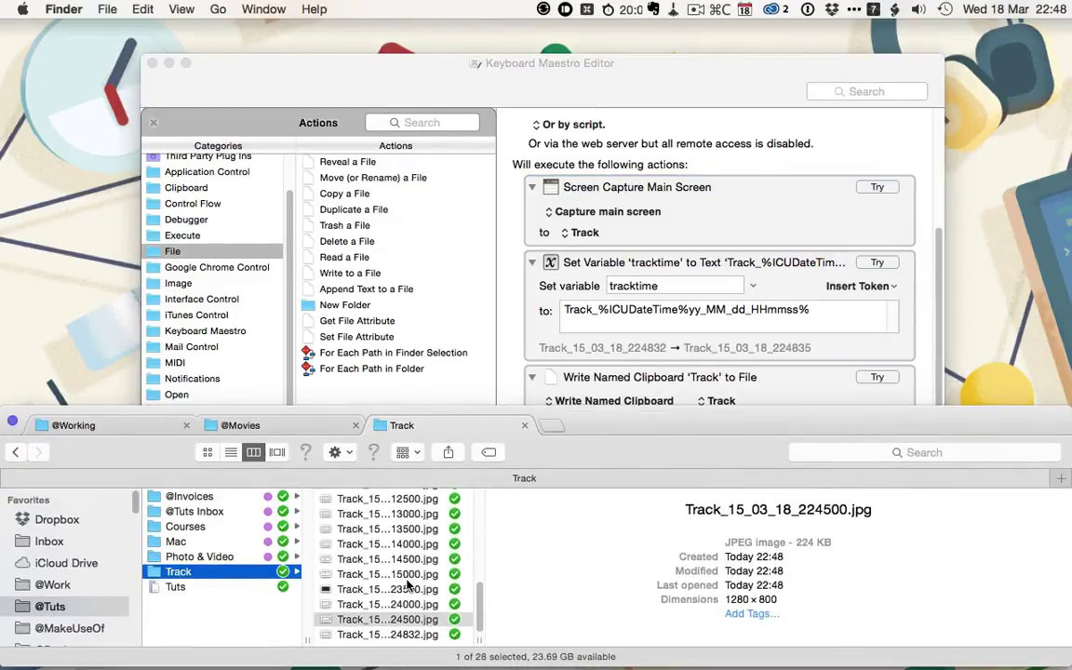
left_click(410, 641)
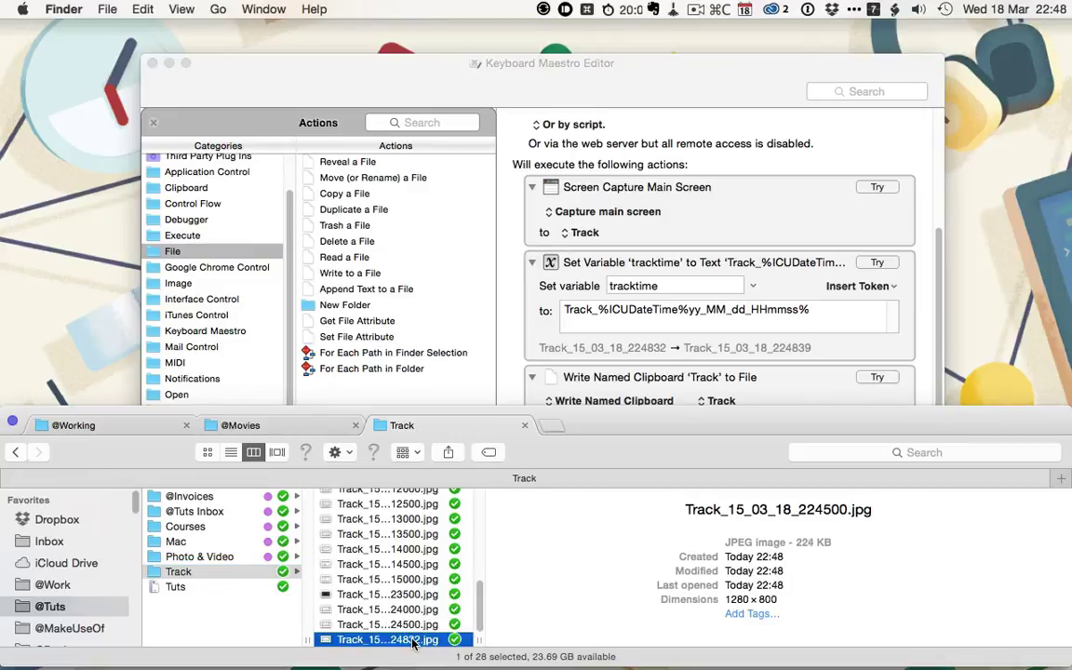
key("space")
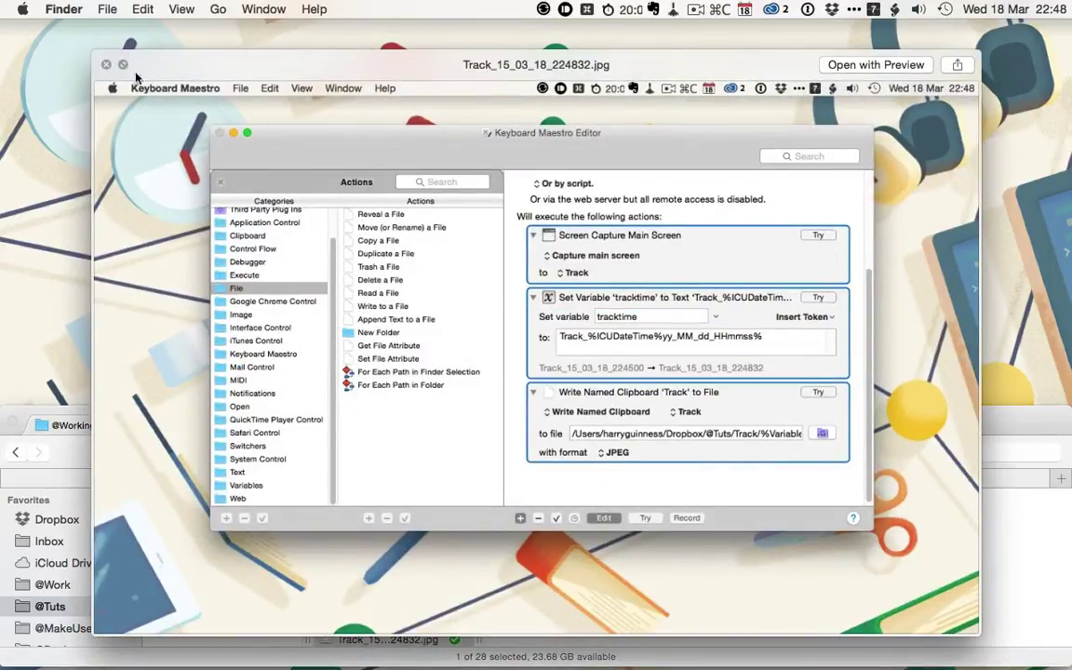
left_click(107, 65)
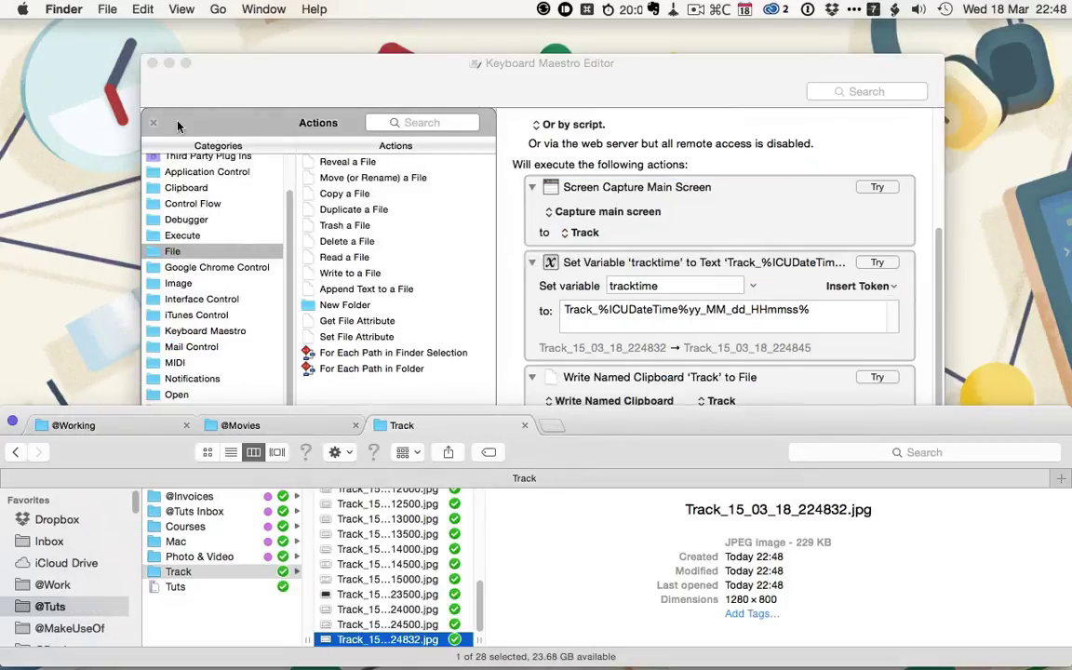
key("super+h")
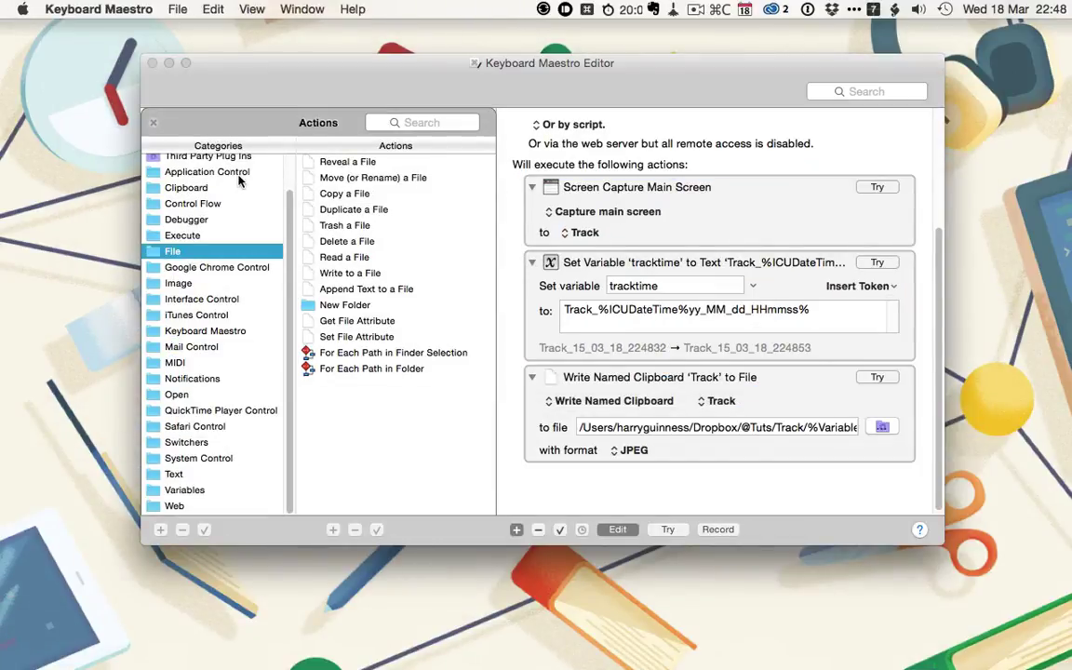
Browse Mac > Keyboard Maestro Series > Keyboard Maestro III and preview WritingTimelapse.mov.
key("super+Tab")
left_click(177, 541)
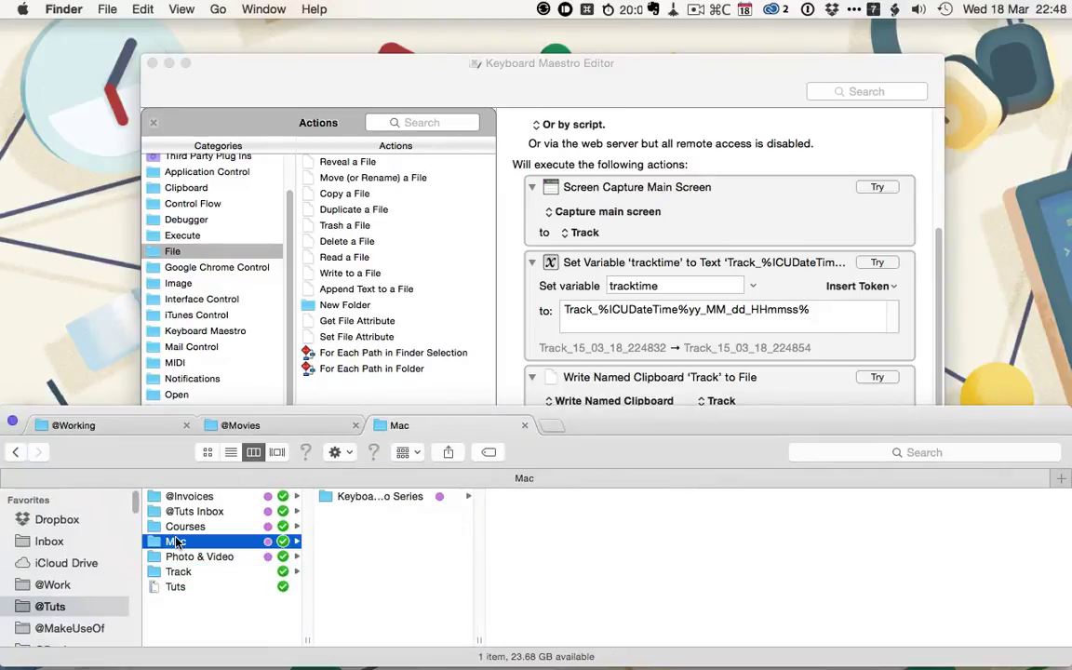
left_click(344, 498)
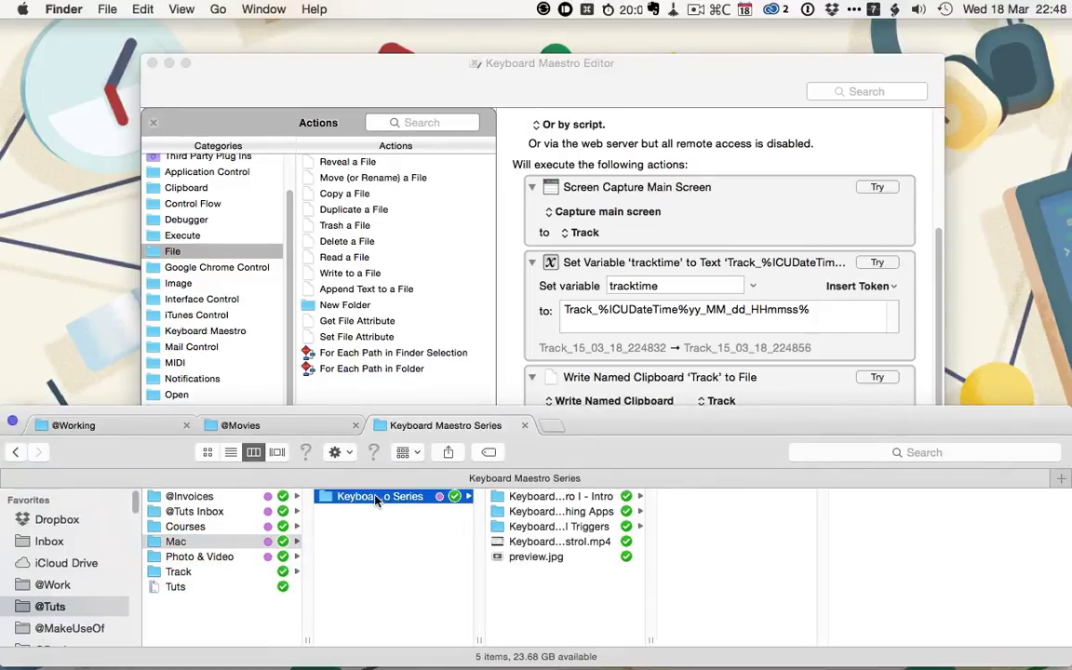
left_click(558, 526)
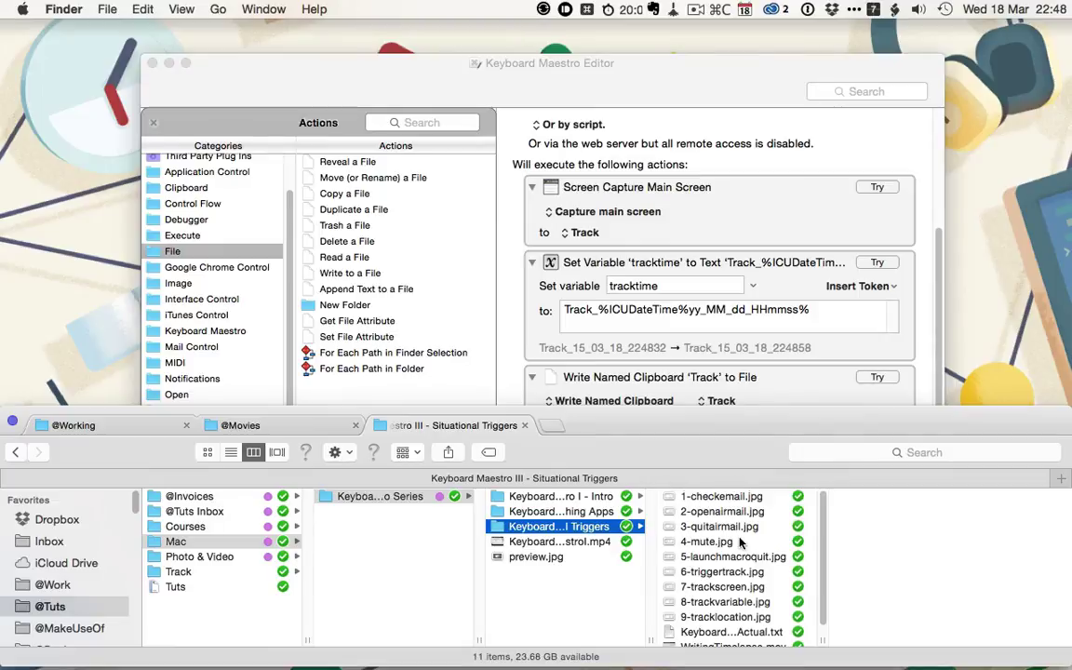
scroll(693, 642, "down", 1)
left_click(692, 641)
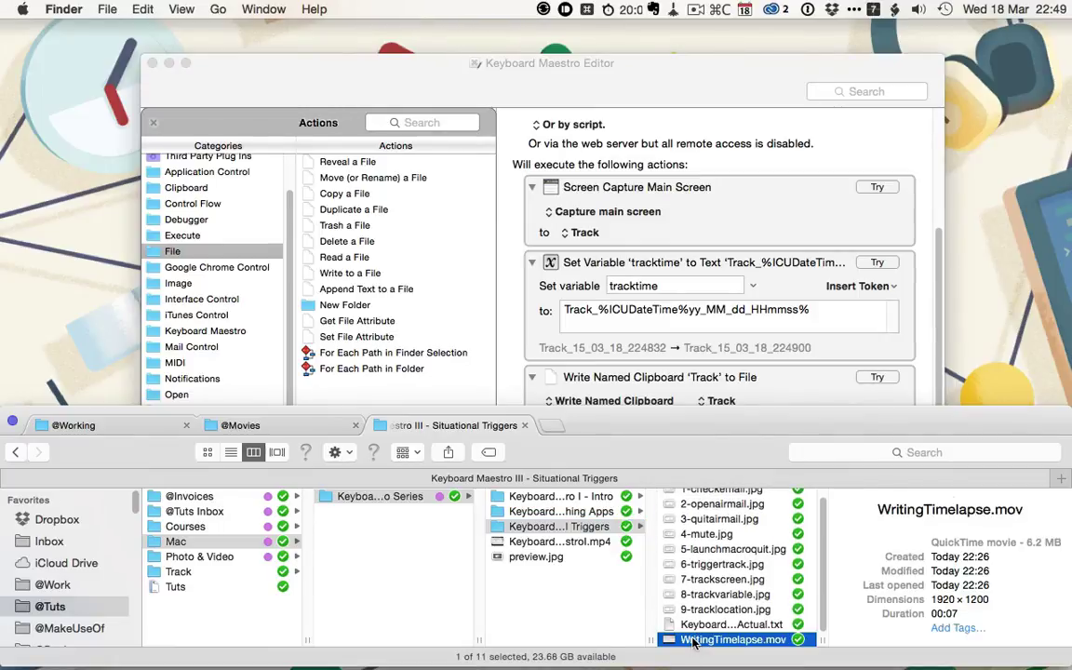
key("space")
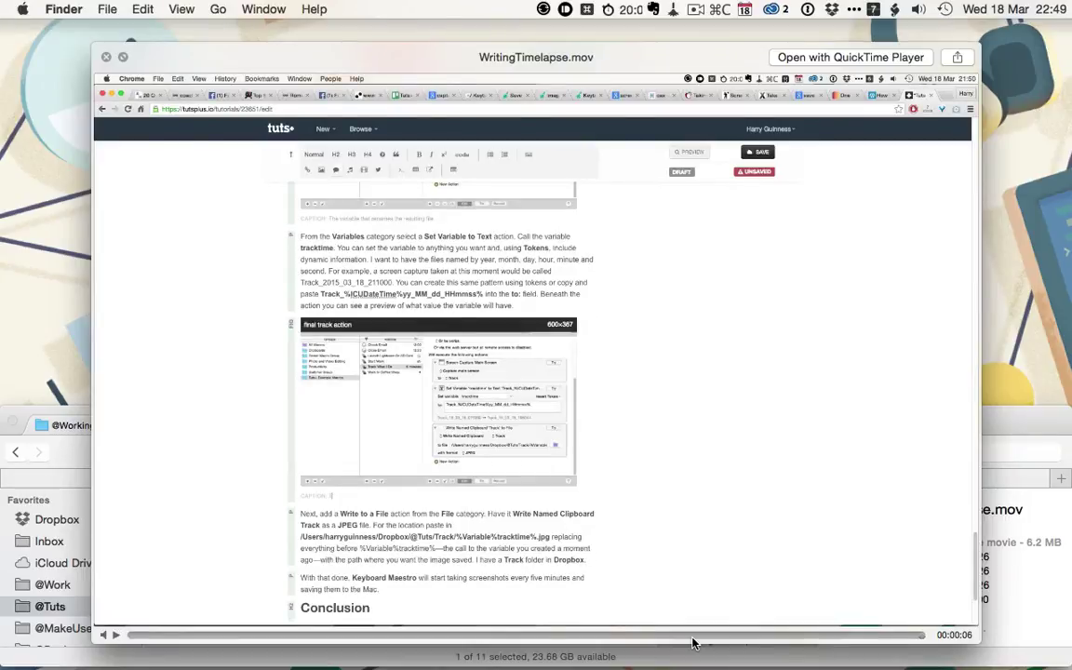
key("space")
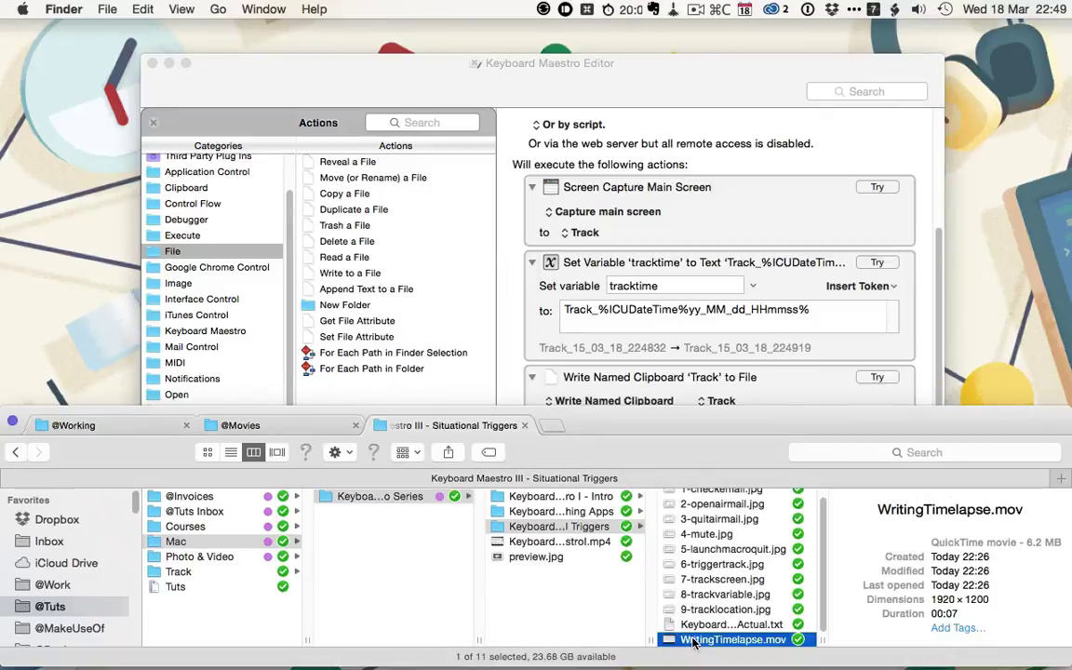